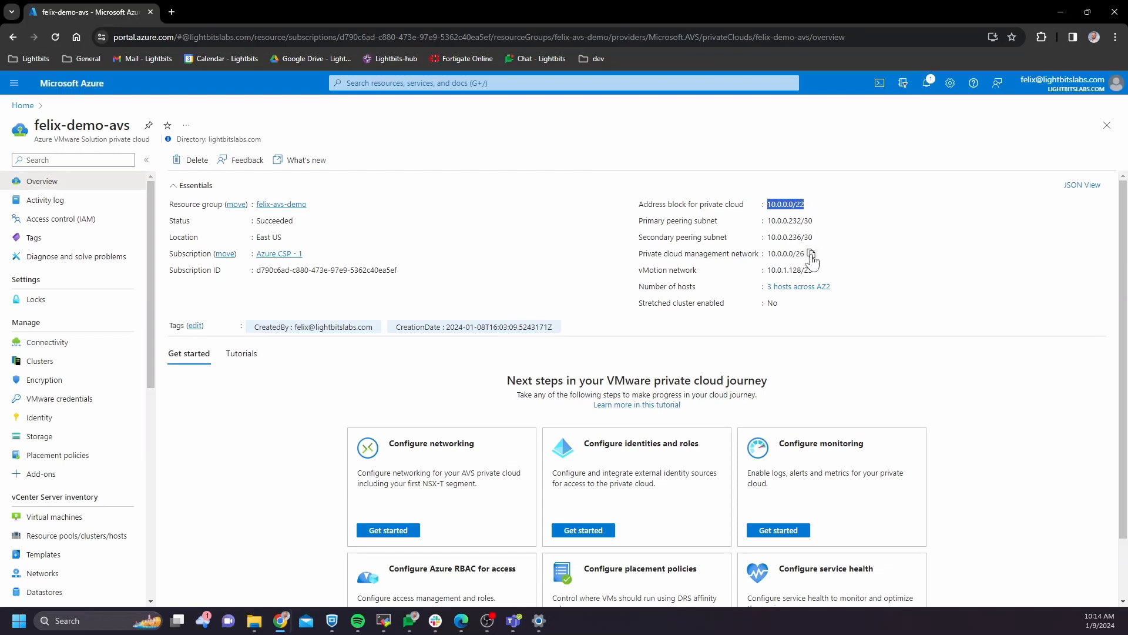
Duplicate the felix-demo-avs private cloud overview into a second browser tab
{"action": "left_click", "coordinate": [914, 302]}
{"action": "right_click", "coordinate": [117, 11]}
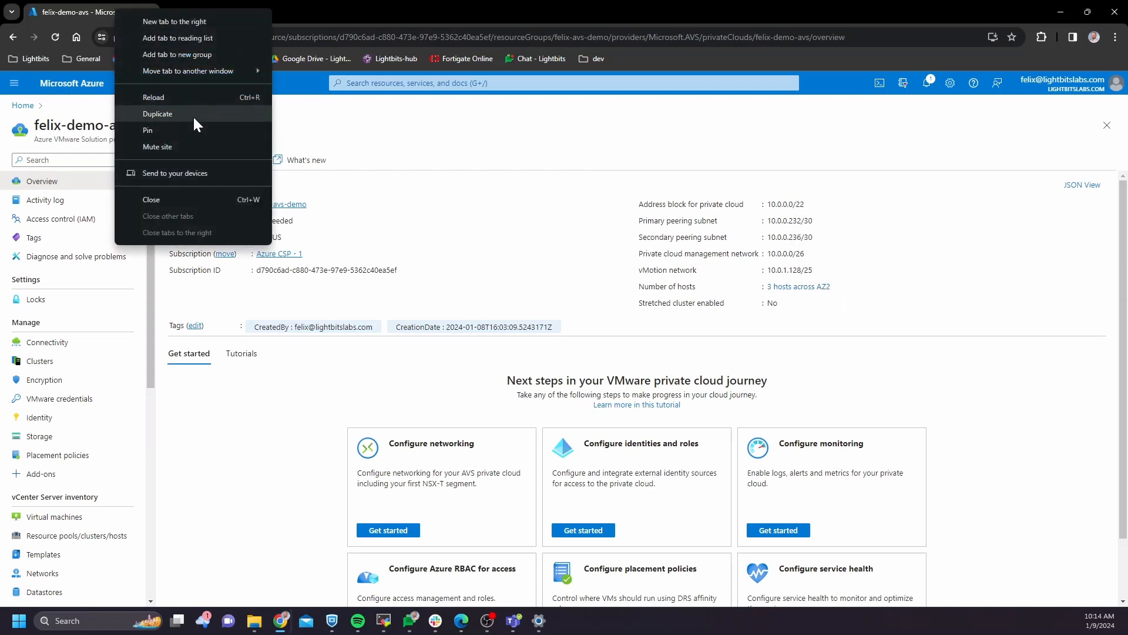
{"action": "left_click", "coordinate": [194, 116]}
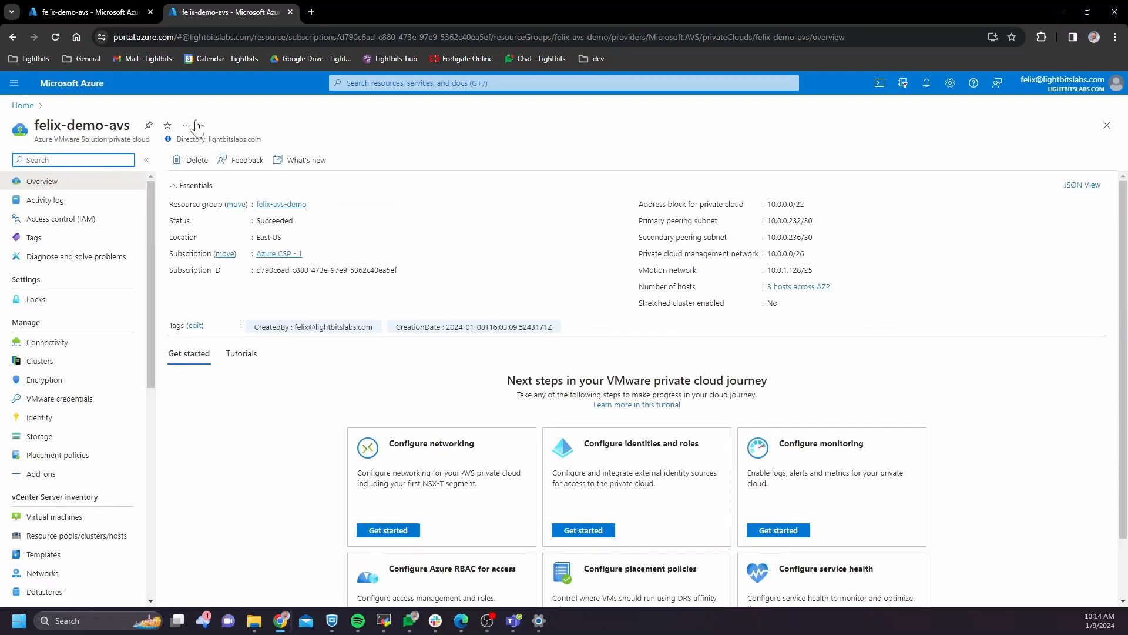
Find Lightbits Cloud Data Platform in Marketplace and start creating it from a listed version
{"action": "left_click", "coordinate": [428, 83]}
{"action": "type", "text": "marketplace"}
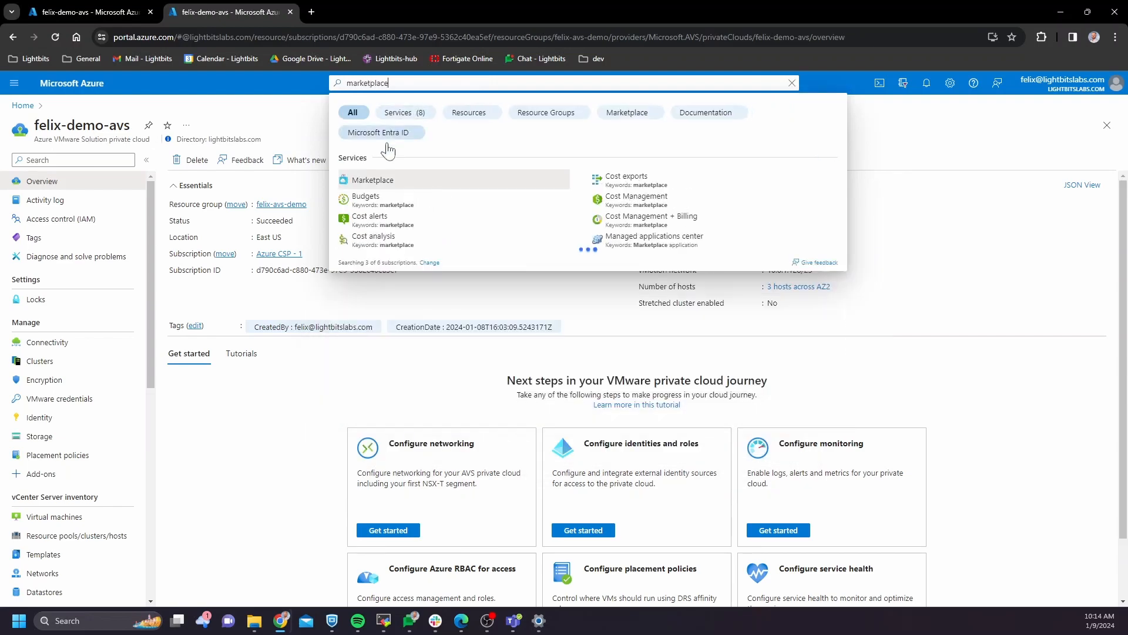
{"action": "left_click", "coordinate": [395, 182]}
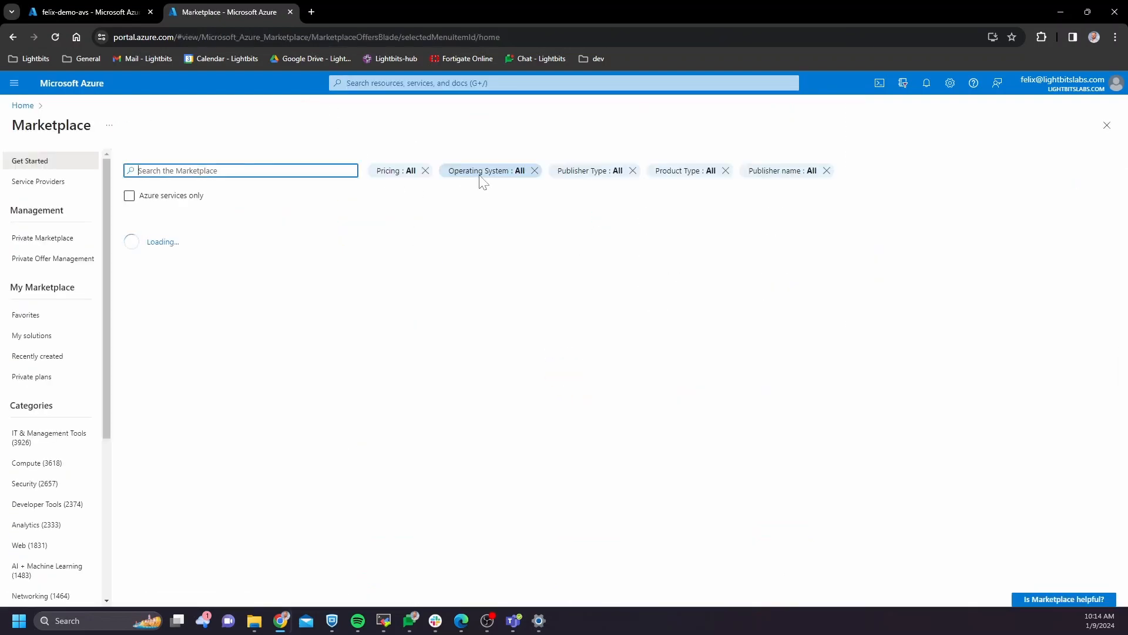
{"action": "type", "text": "lightbits"}
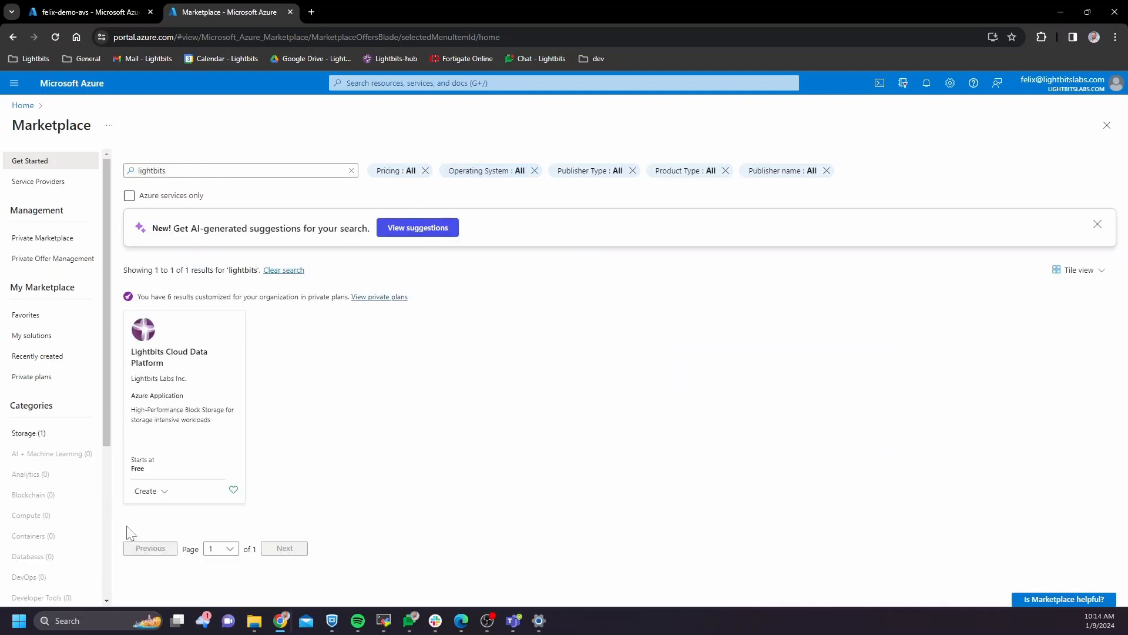
{"action": "left_click", "coordinate": [145, 492]}
{"action": "left_click", "coordinate": [188, 530]}
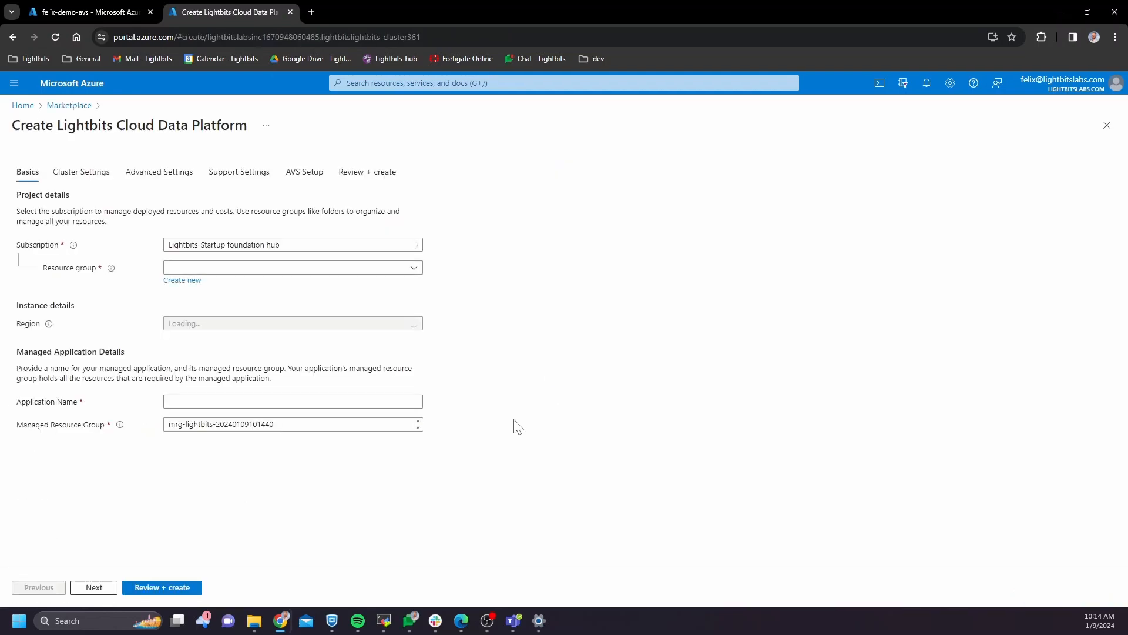
Create the new resource group felixavsdemo-rg and set the availability zone to Zone 2
{"action": "left_click", "coordinate": [183, 281]}
{"action": "type", "text": "felix"}
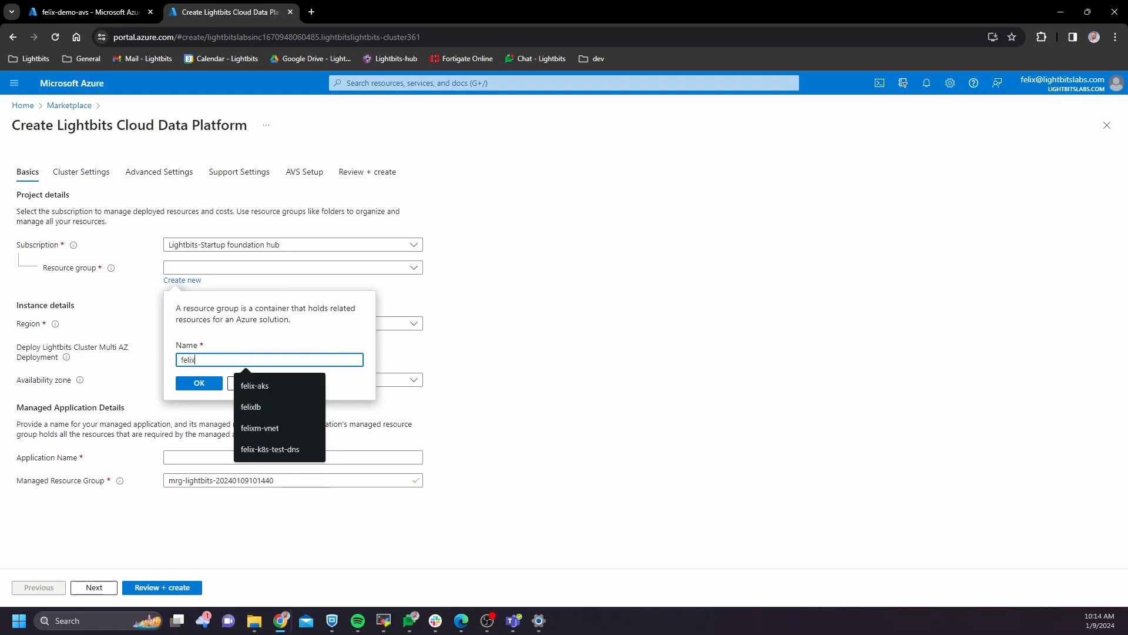
{"action": "type", "text": "avs"}
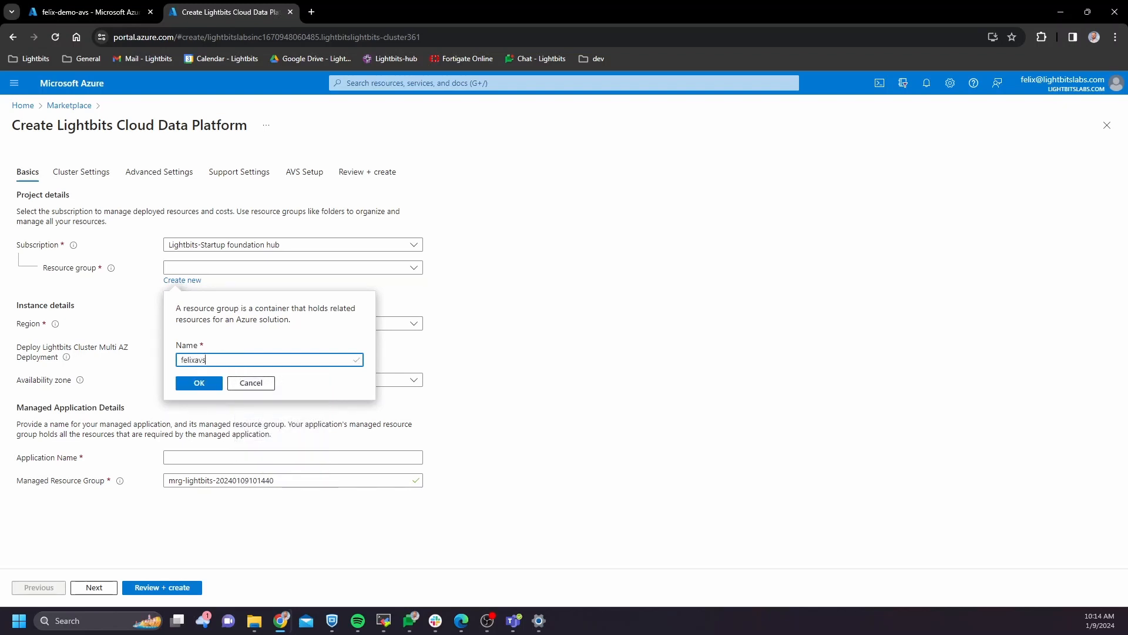
{"action": "type", "text": "demo-rg"}
{"action": "left_click", "coordinate": [199, 383]}
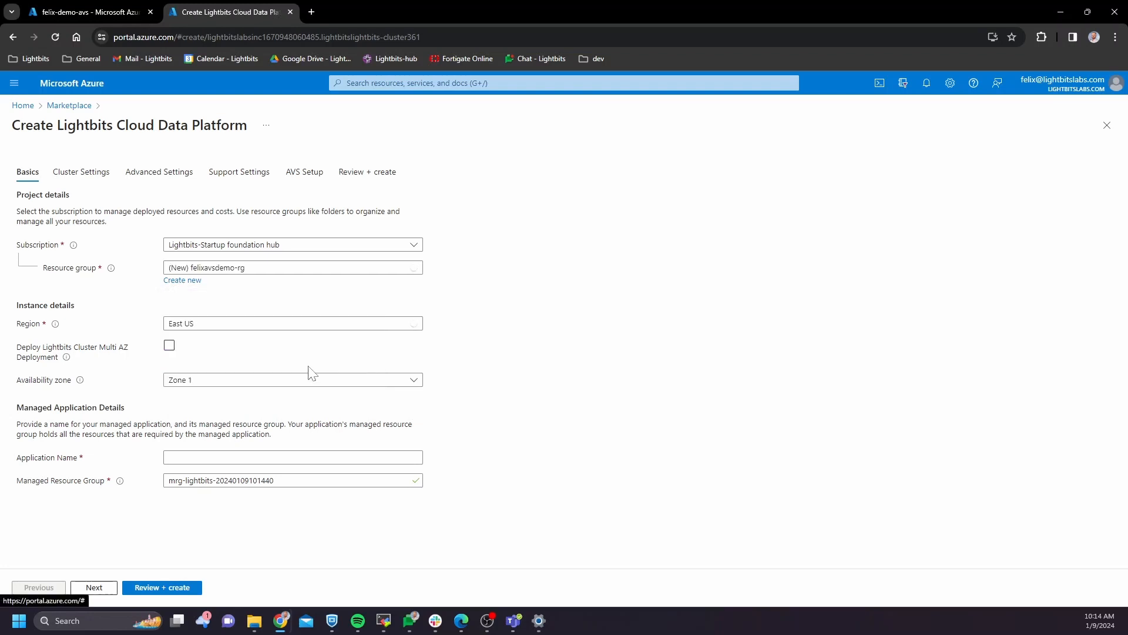
{"action": "left_click", "coordinate": [170, 345]}
{"action": "left_click", "coordinate": [170, 346]}
{"action": "left_click", "coordinate": [231, 381]}
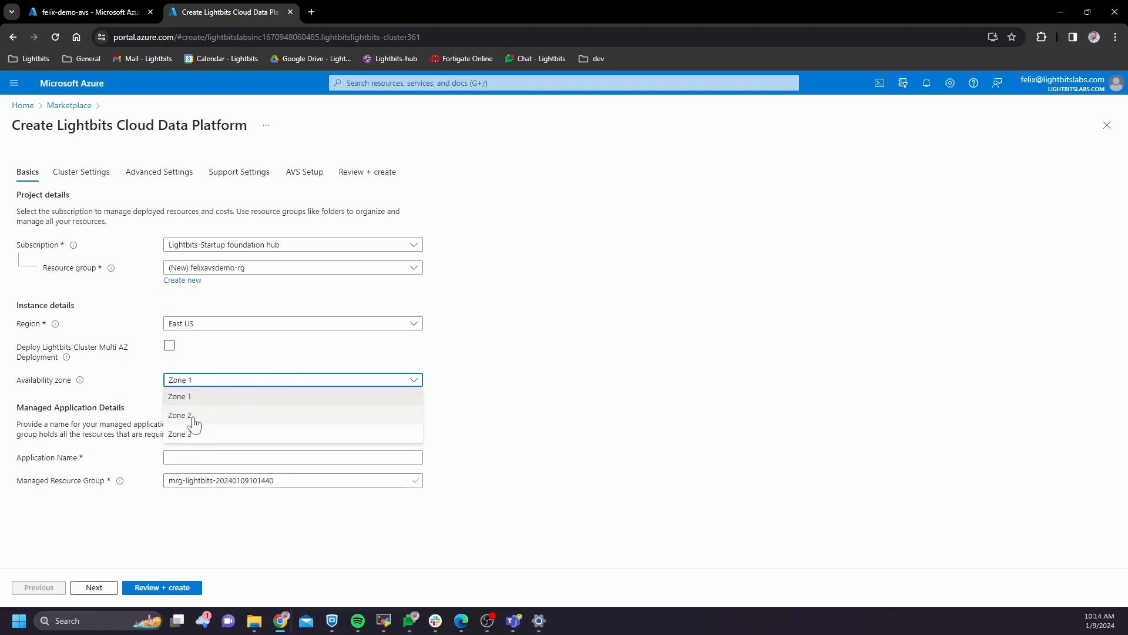
{"action": "left_click", "coordinate": [190, 417]}
{"action": "left_click", "coordinate": [102, 11]}
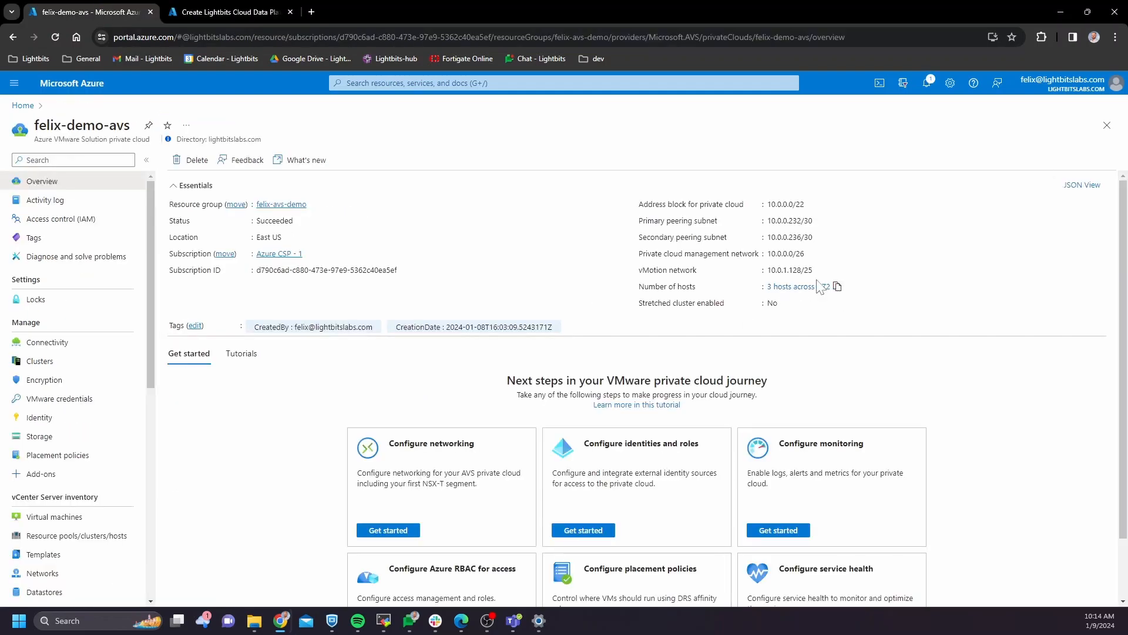
{"action": "left_click", "coordinate": [217, 12]}
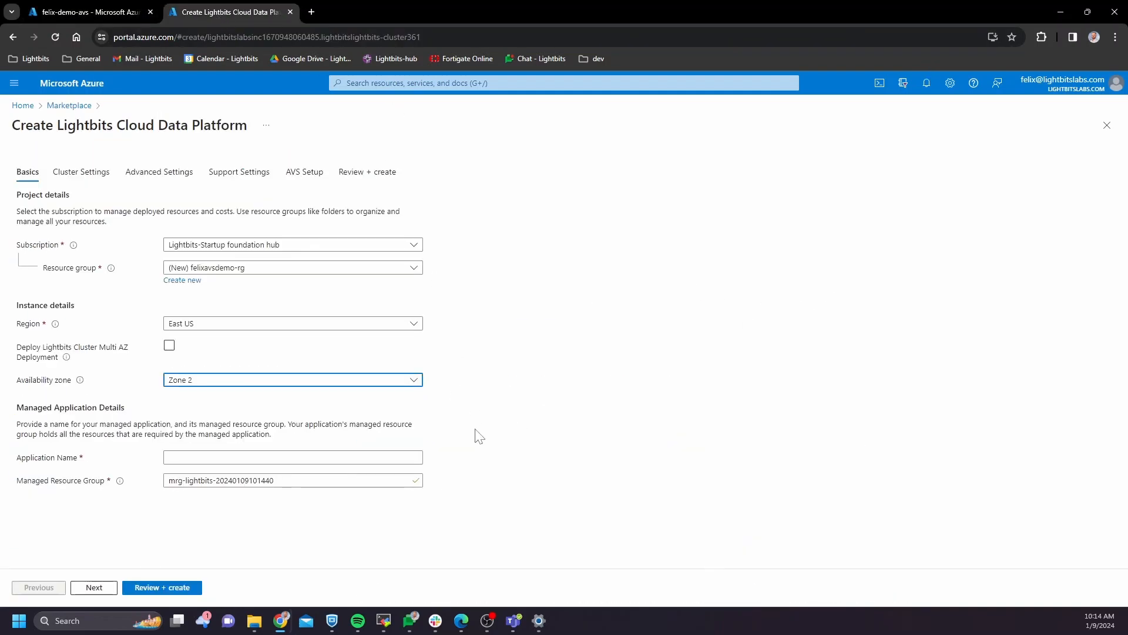
Name the application felixavsdemoma and the managed resource group felixavsdemoma-mrg
{"action": "left_click", "coordinate": [234, 458]}
{"action": "type", "text": "felix"}
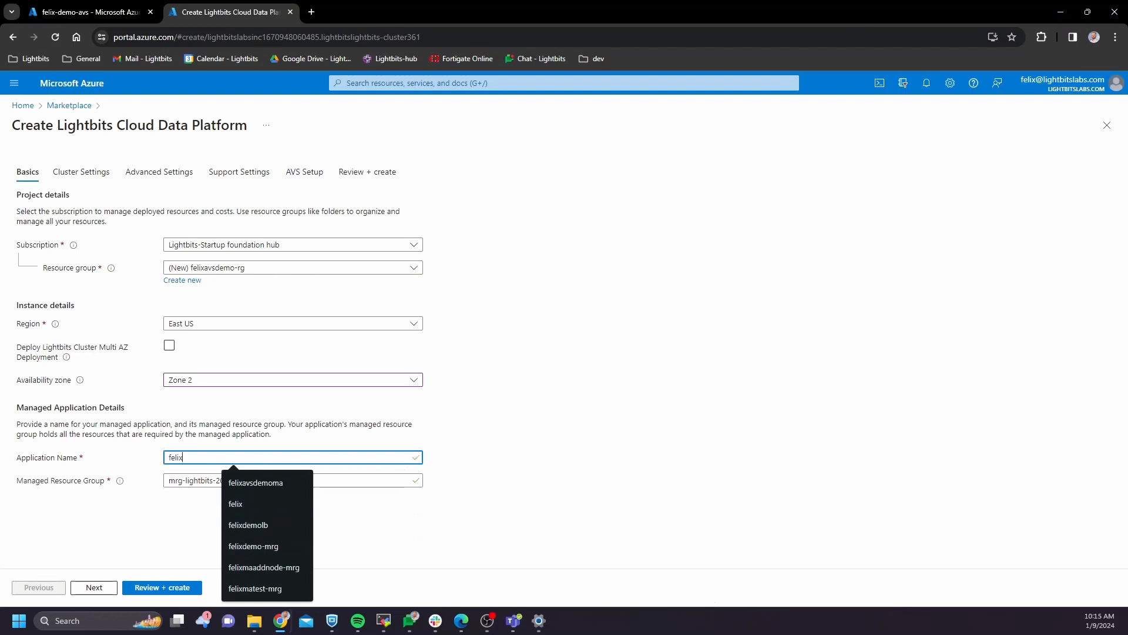
{"action": "type", "text": "avsdemo"}
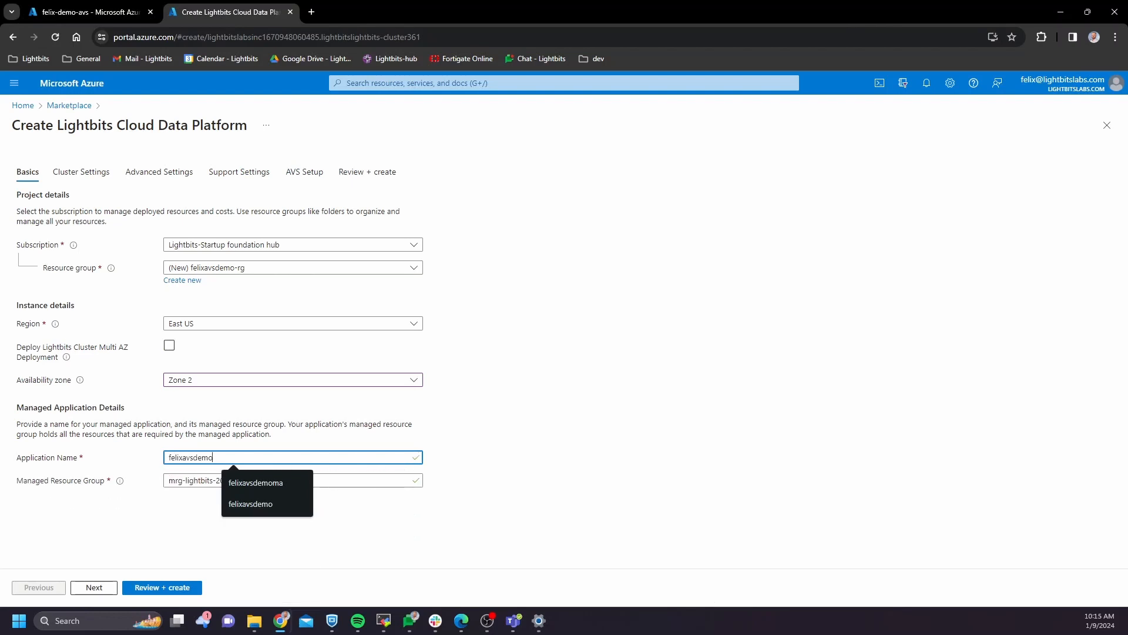
{"action": "type", "text": "ma"}
{"action": "key", "text": "ctrl+a"}
{"action": "key", "text": "Tab"}
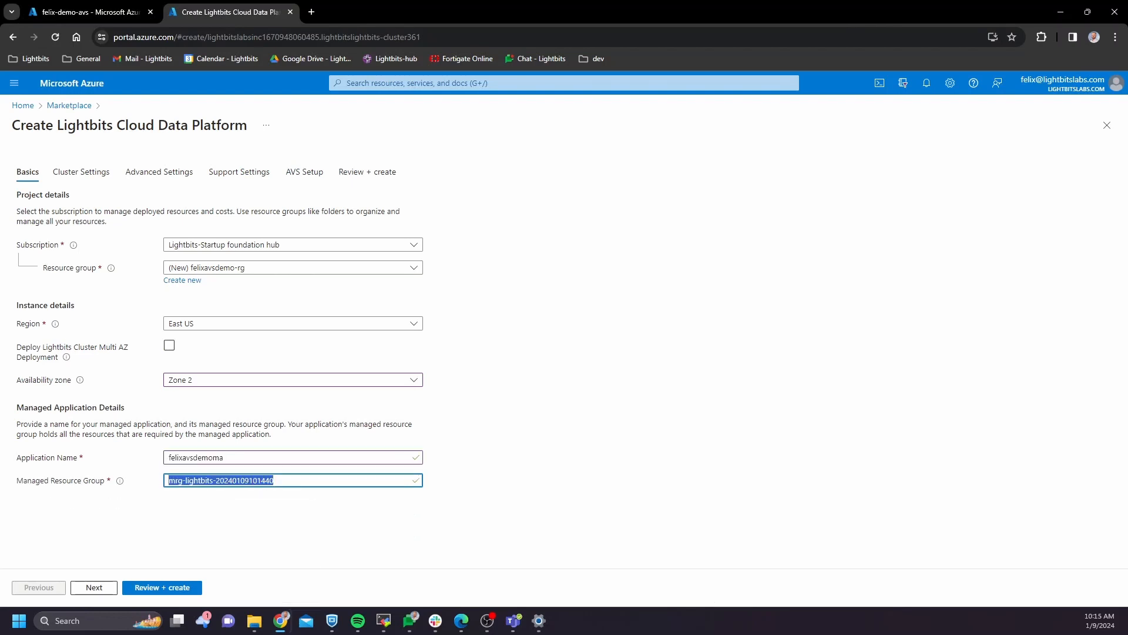
{"action": "key", "text": "ctrl+v"}
{"action": "type", "text": "-mrg"}
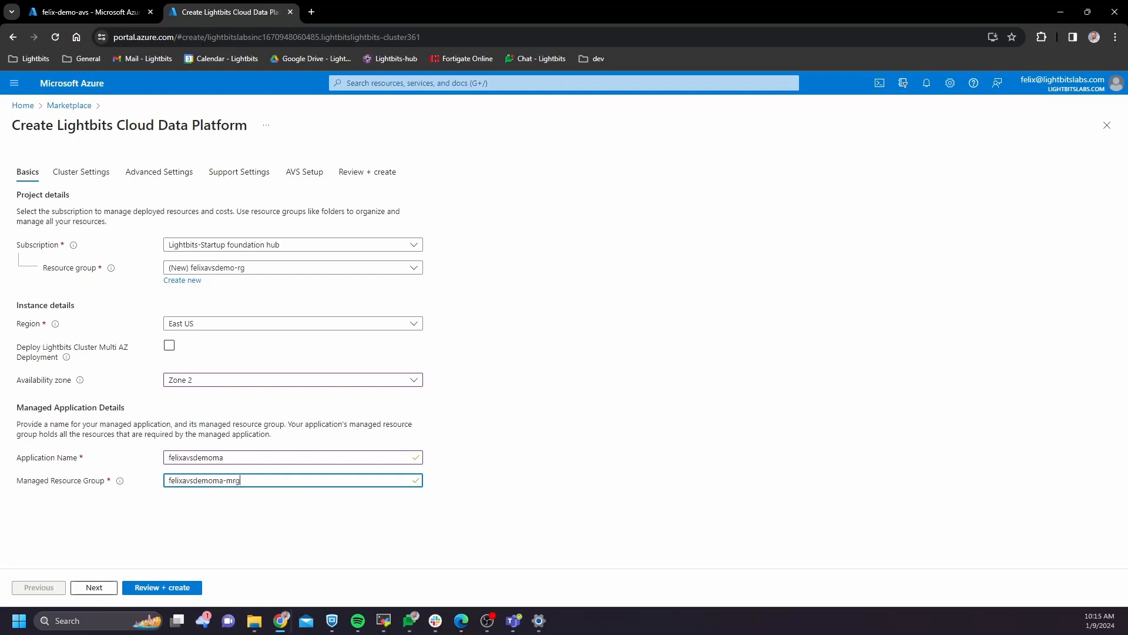
{"action": "left_click", "coordinate": [103, 591]}
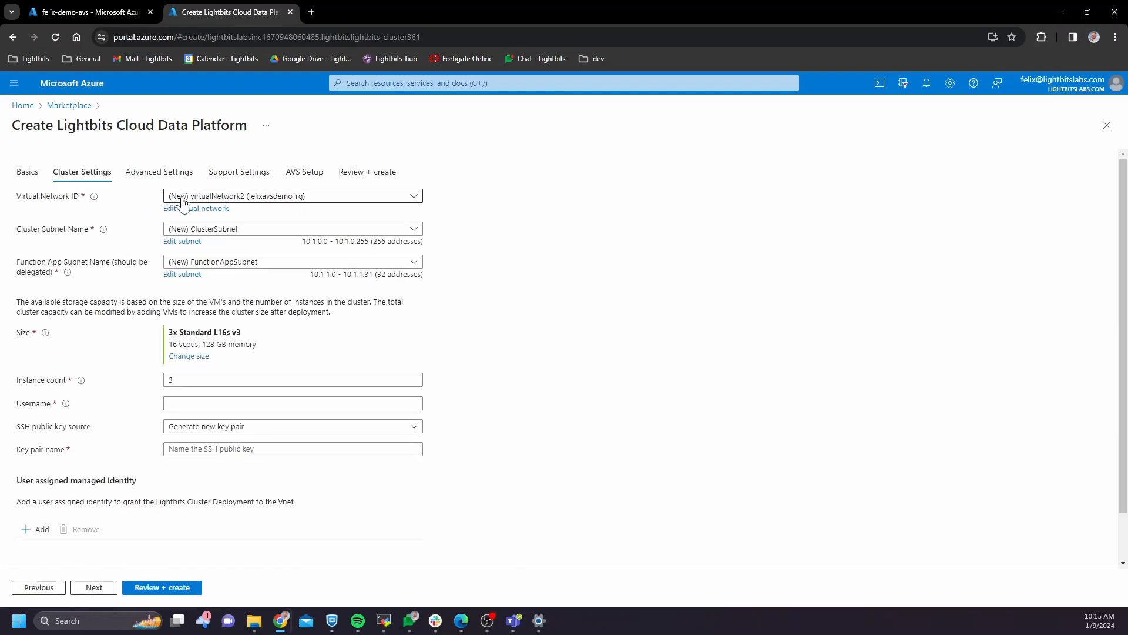
Rename the virtual network to felixavsdemovnet after comparing with the AVS 10.0.0.0/22 block, and save
{"action": "left_click", "coordinate": [199, 210]}
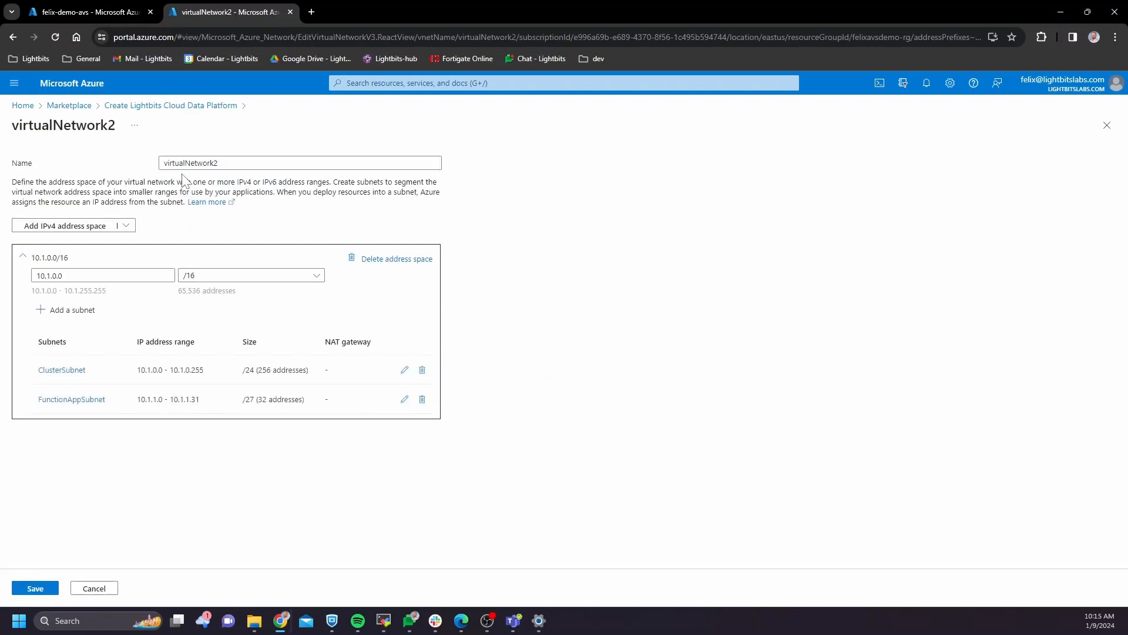
{"action": "left_click_drag", "start_coordinate": [230, 164], "coordinate": [120, 164]}
{"action": "type", "text": "felixavsdemovnet"}
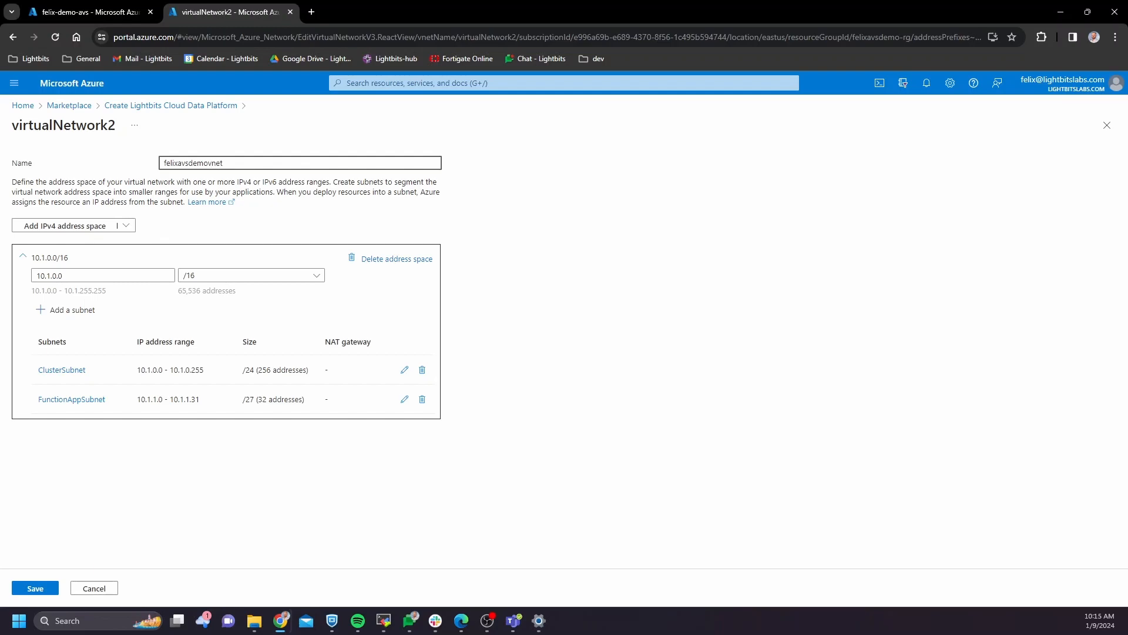
{"action": "left_click", "coordinate": [201, 234]}
{"action": "left_click", "coordinate": [37, 275]}
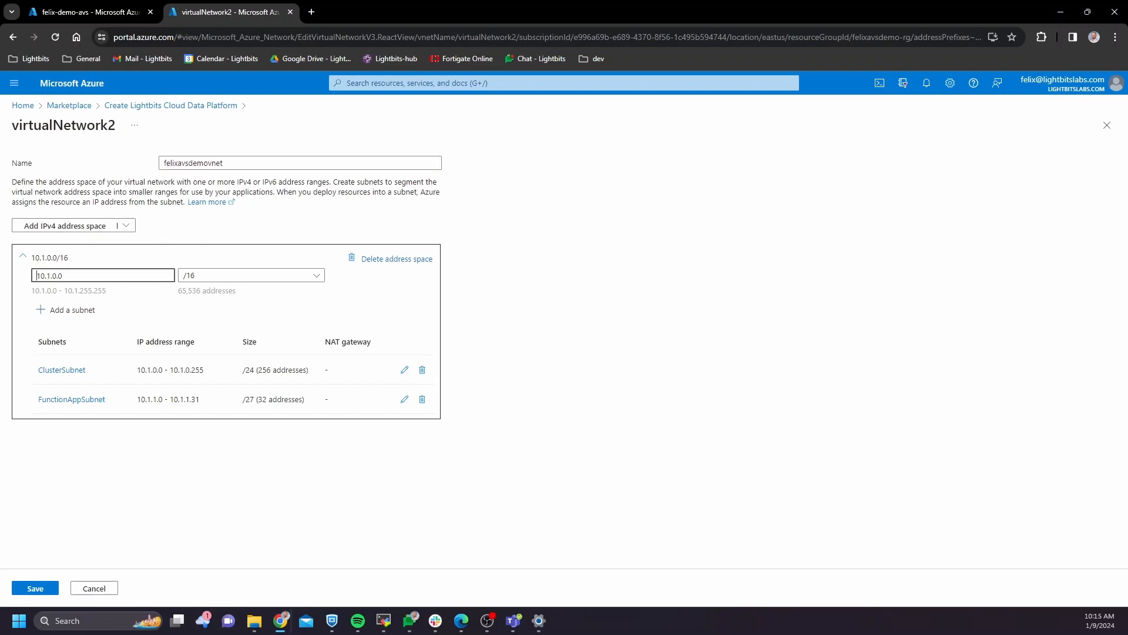
{"action": "key", "text": "ctrl+a"}
{"action": "left_click", "coordinate": [88, 12]}
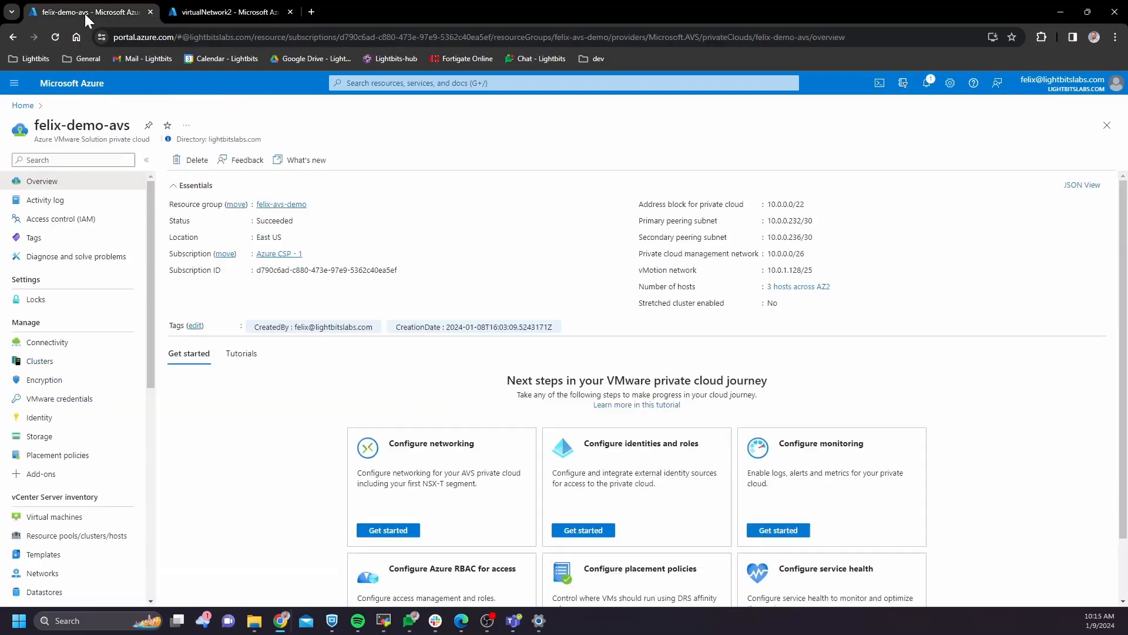
{"action": "left_click_drag", "start_coordinate": [804, 204], "coordinate": [764, 205]}
{"action": "left_click", "coordinate": [228, 9]}
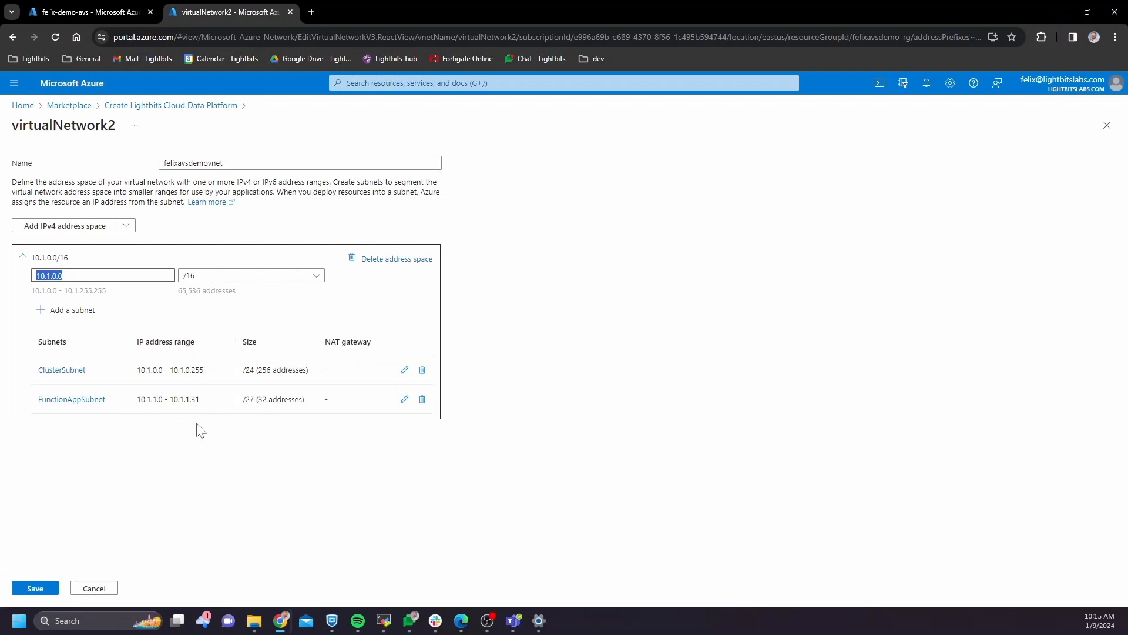
{"action": "left_click", "coordinate": [49, 590]}
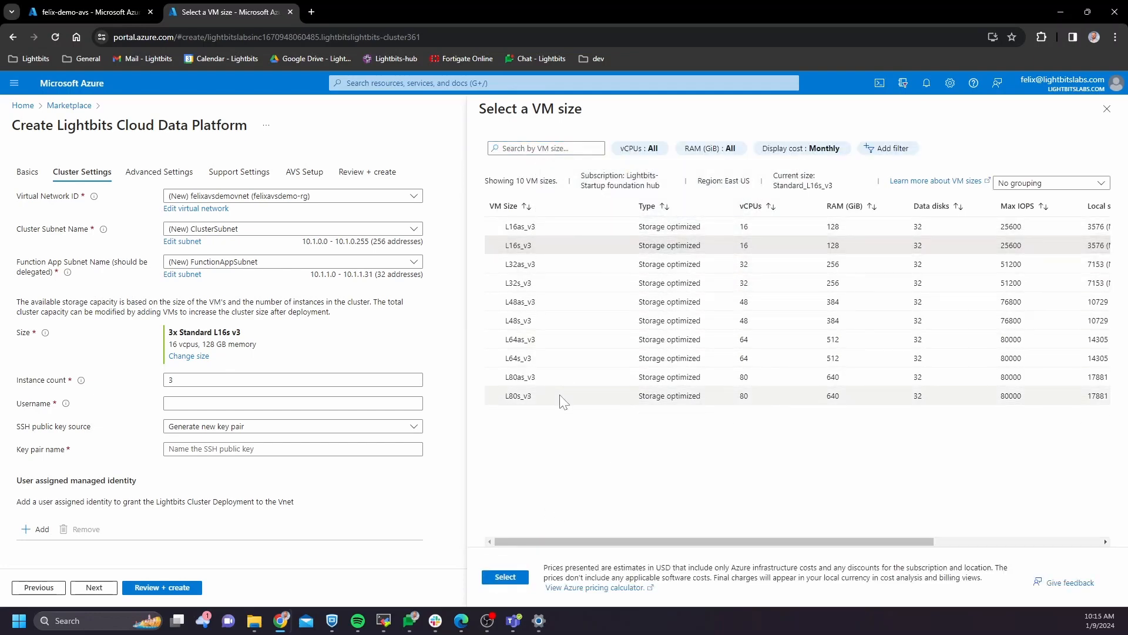
Apply the chosen VM size and set the admin username to azureuser
{"action": "left_click", "coordinate": [505, 577]}
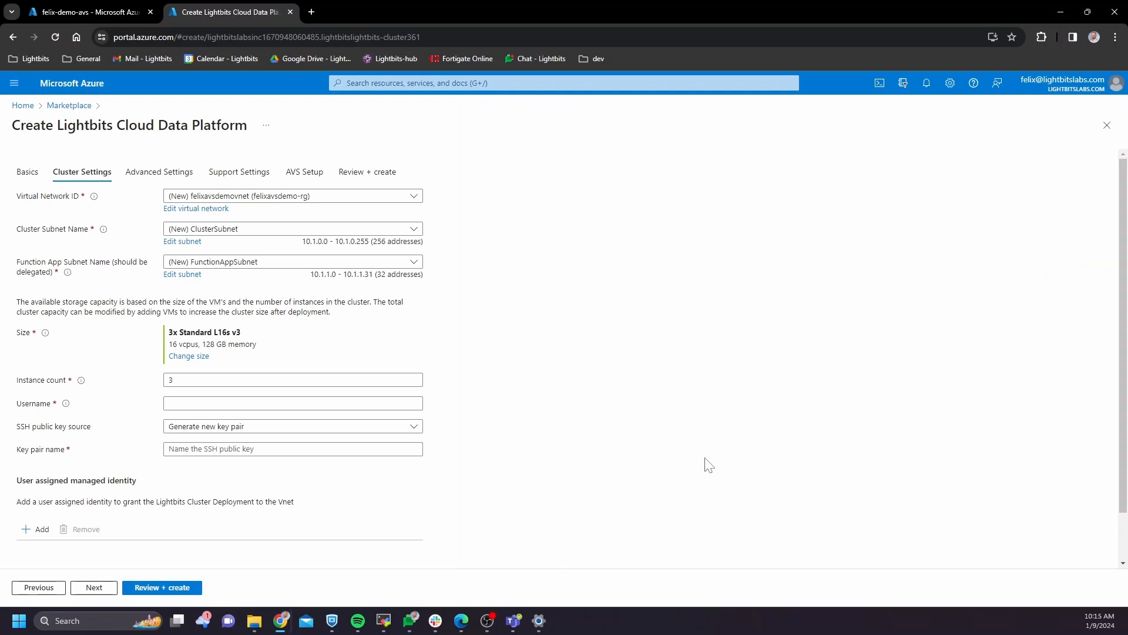
{"action": "left_click", "coordinate": [234, 403]}
{"action": "type", "text": "azur"}
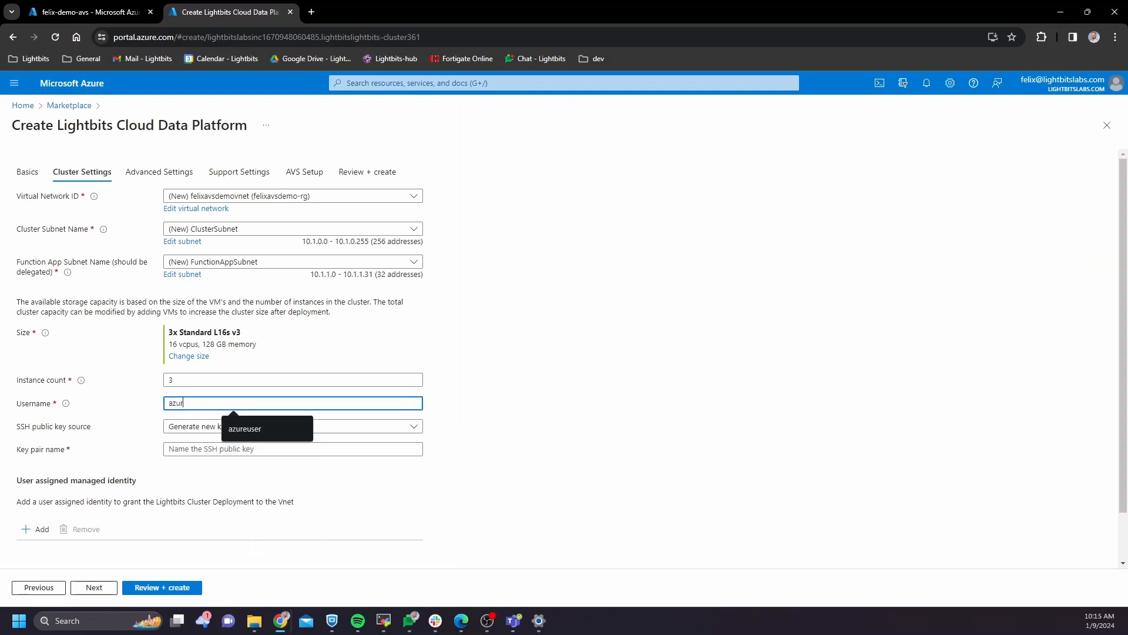
{"action": "type", "text": "euser"}
{"action": "left_click", "coordinate": [550, 412]}
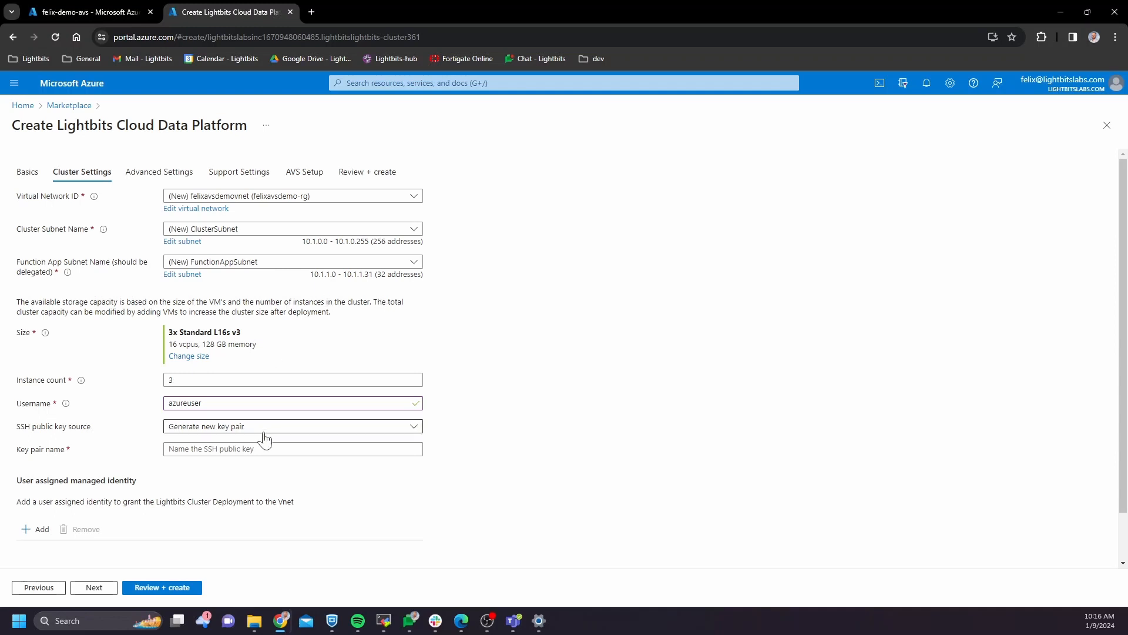
Generate a new SSH key pair named felixavsdemo-key instead of using a stored key
{"action": "left_click", "coordinate": [245, 427]}
{"action": "left_click", "coordinate": [247, 459]}
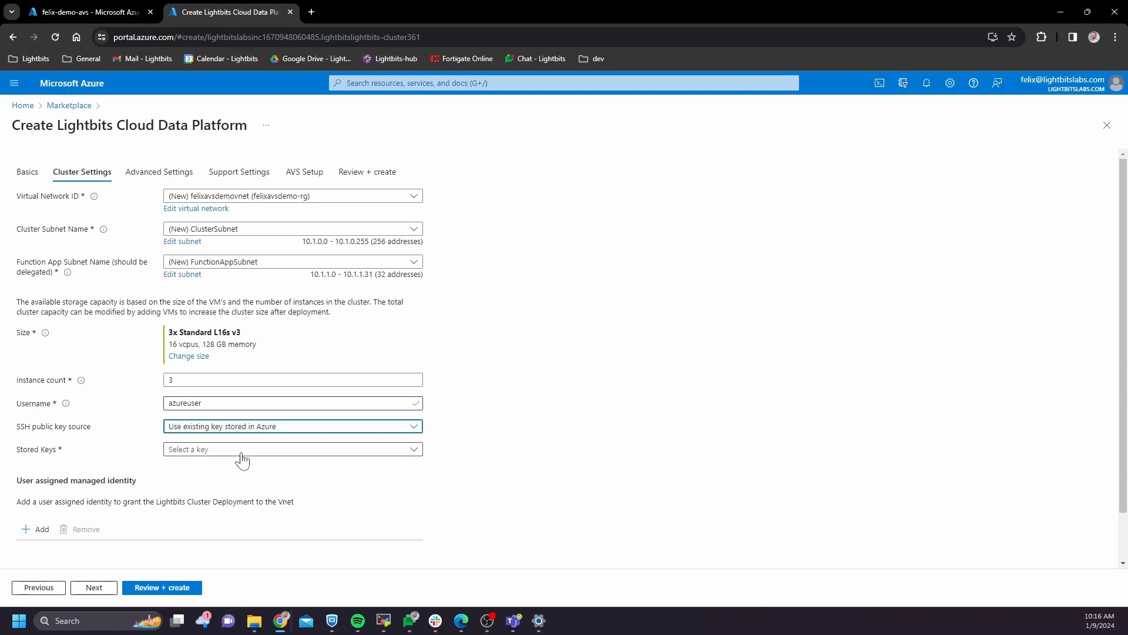
{"action": "left_click", "coordinate": [249, 454]}
{"action": "left_click", "coordinate": [486, 446]}
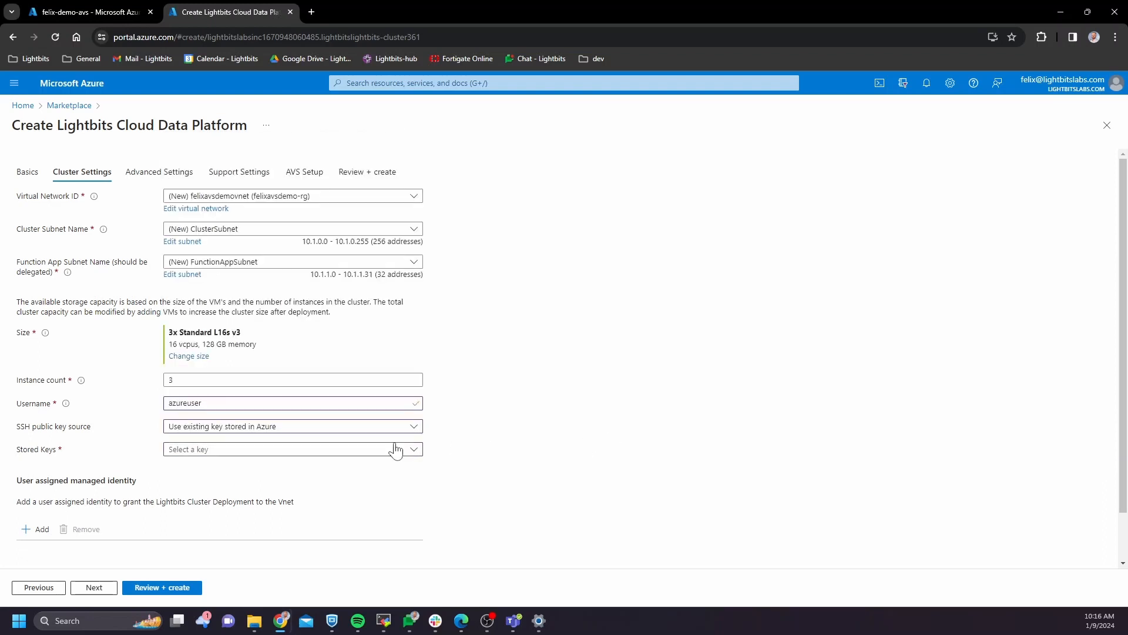
{"action": "left_click", "coordinate": [294, 429]}
{"action": "left_click", "coordinate": [329, 443]}
{"action": "left_click", "coordinate": [268, 449]}
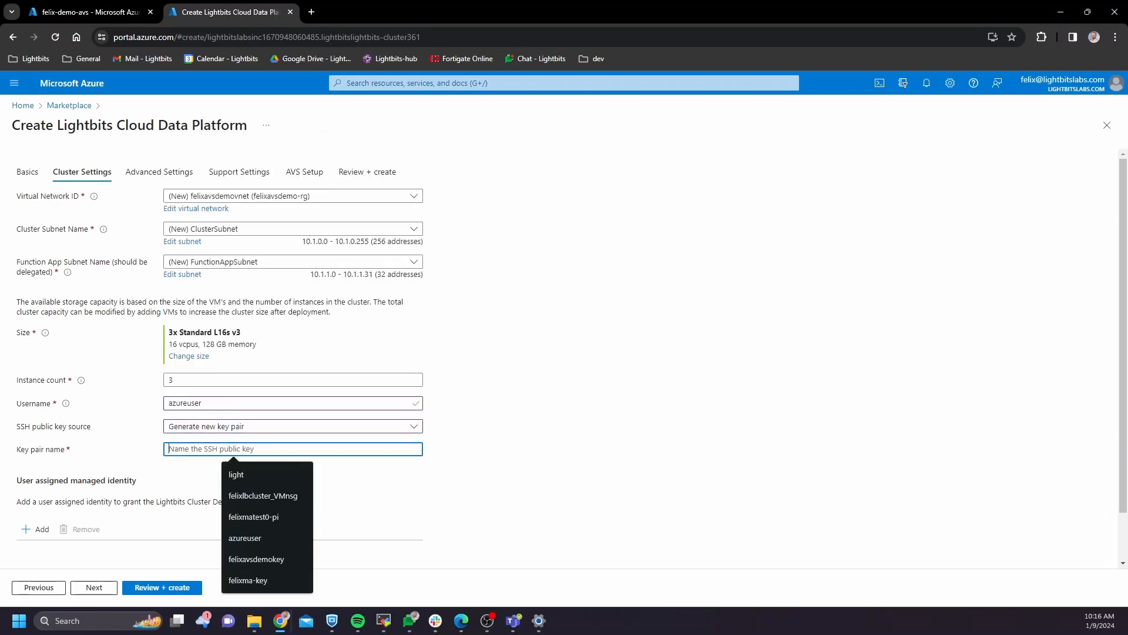
{"action": "type", "text": "felix"}
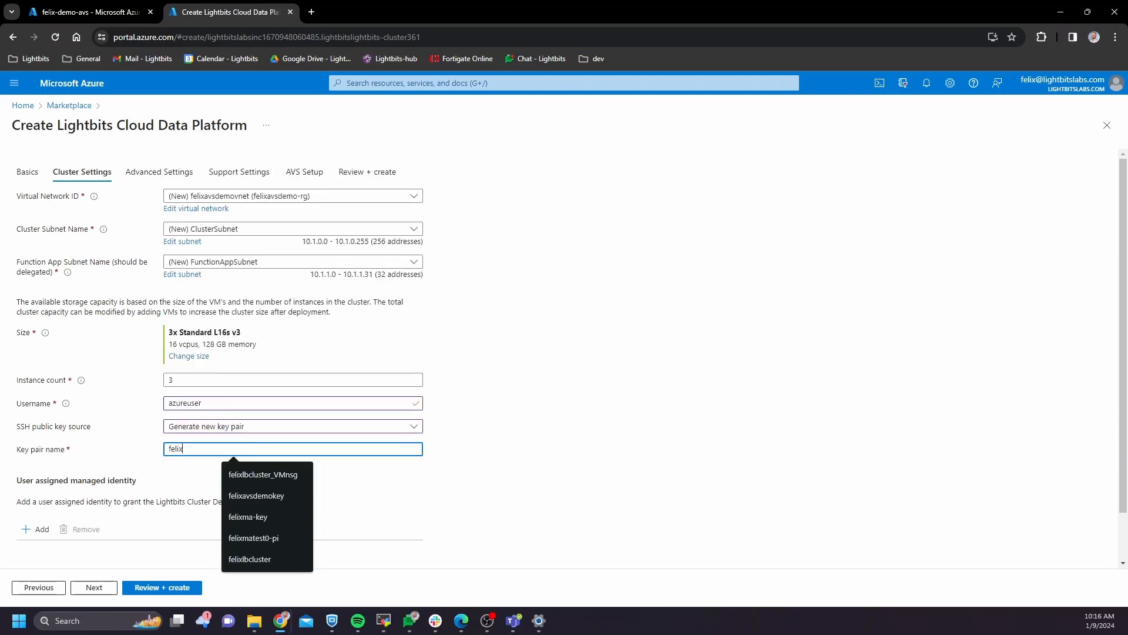
{"action": "type", "text": "avsdemo"}
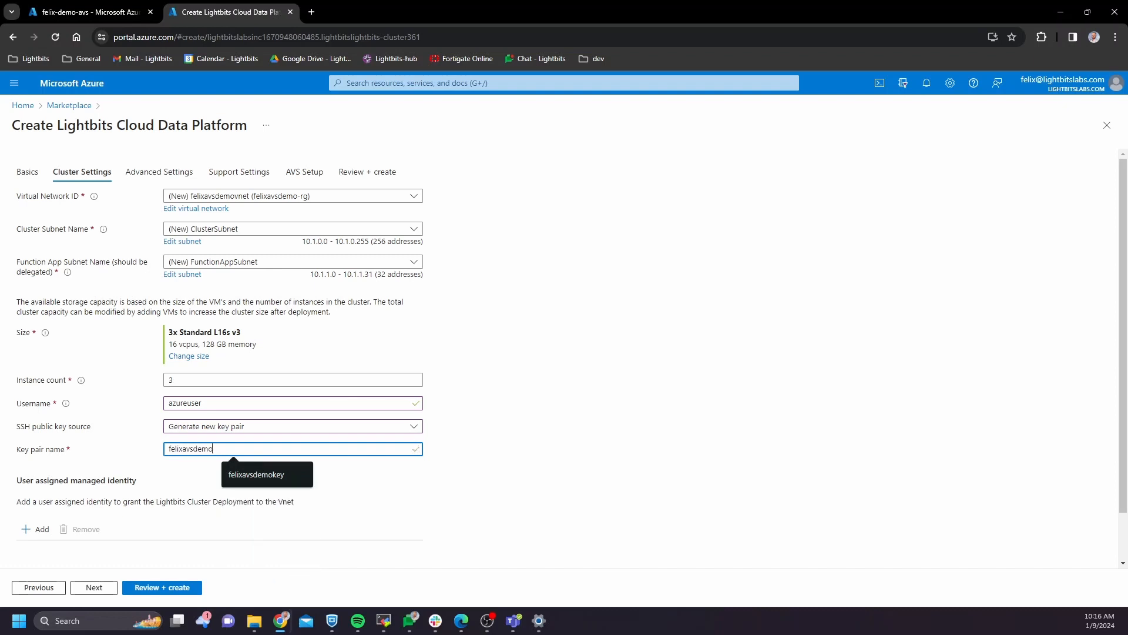
{"action": "type", "text": "-key"}
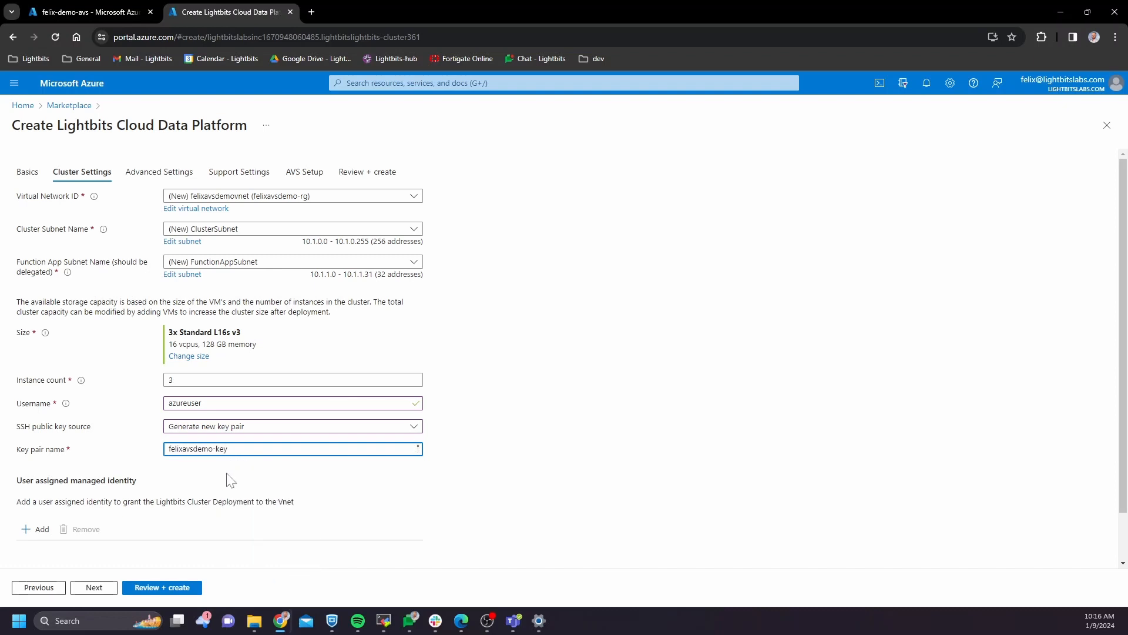
{"action": "left_click", "coordinate": [230, 480]}
{"action": "left_click", "coordinate": [94, 588]}
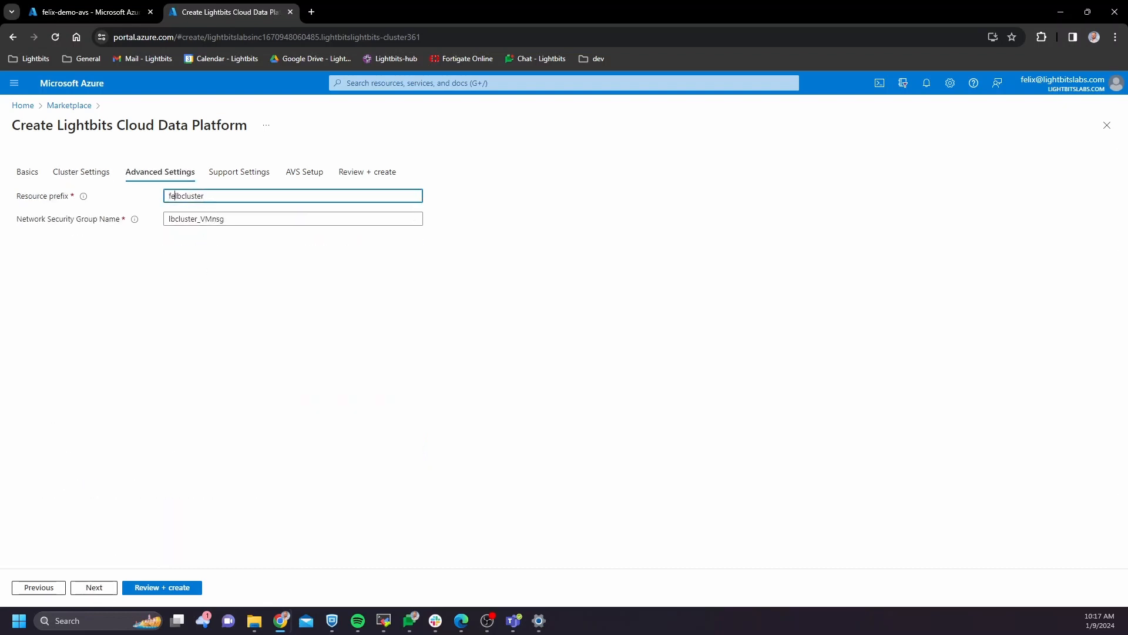
Set the resource prefix to felixlbcluster and prefix the network security group name with felix
{"action": "type", "text": "lix"}
{"action": "key", "text": "Tab"}
{"action": "key", "text": "Home"}
{"action": "type", "text": "felix"}
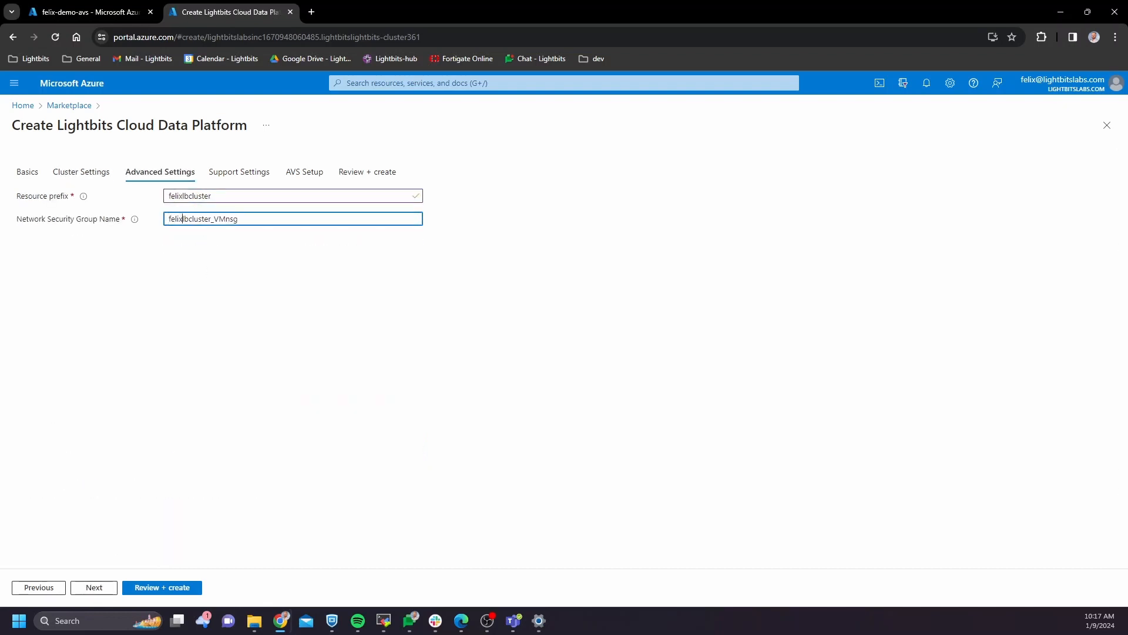
{"action": "left_click", "coordinate": [94, 587]}
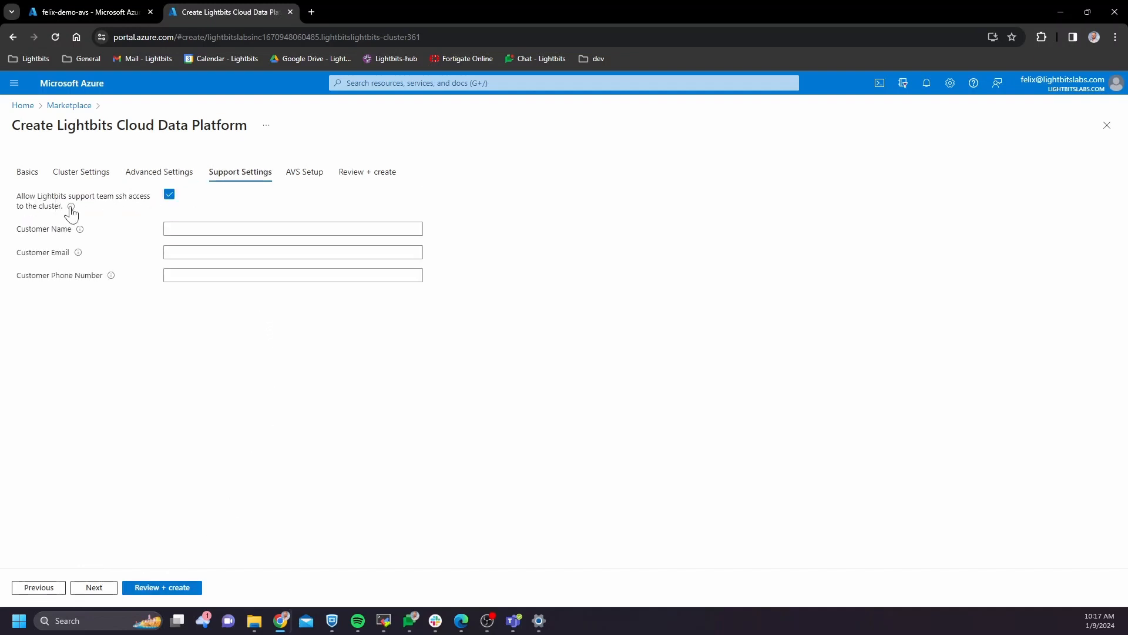
Enter the customer name and customer e-mail in Support Settings
{"action": "mouse_move", "coordinate": [70, 208]}
{"action": "left_click", "coordinate": [169, 229]}
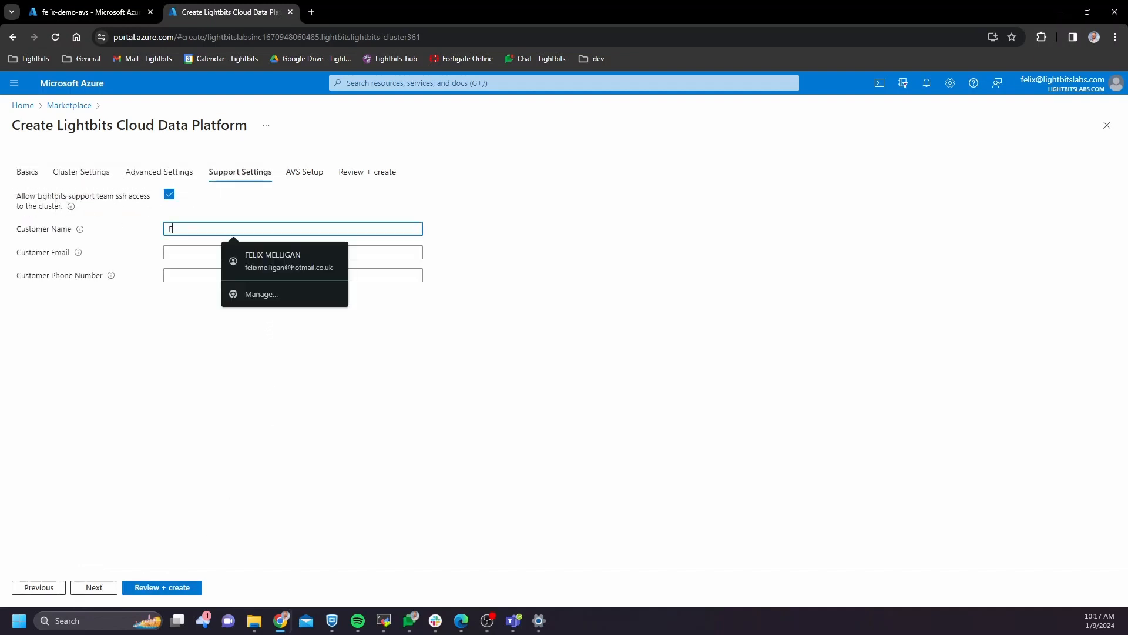
{"action": "key", "text": "Tab"}
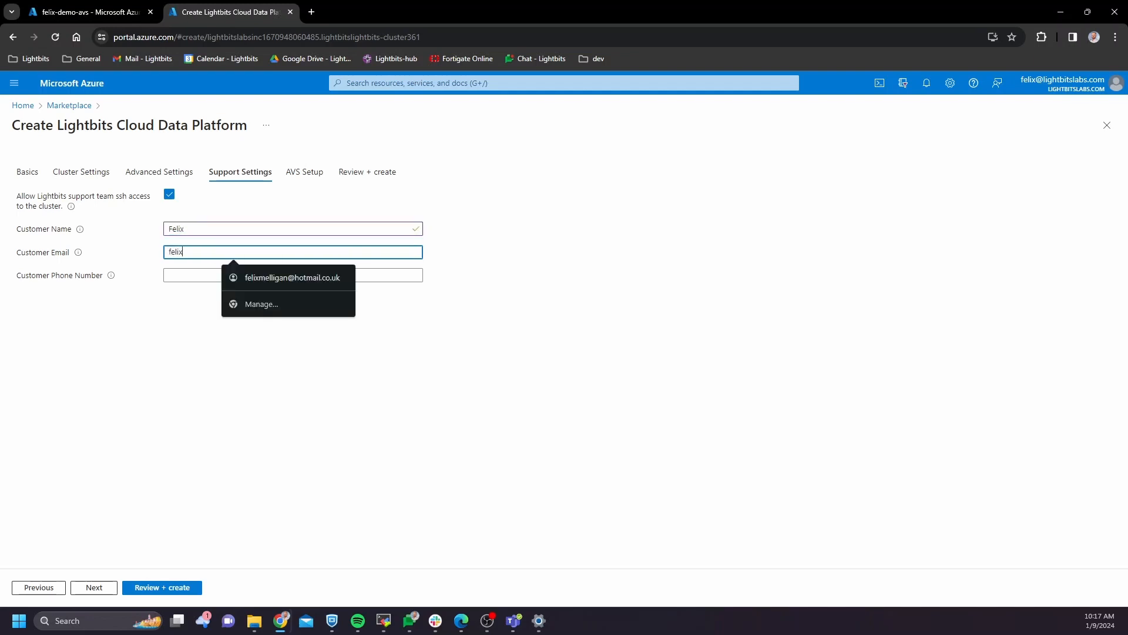
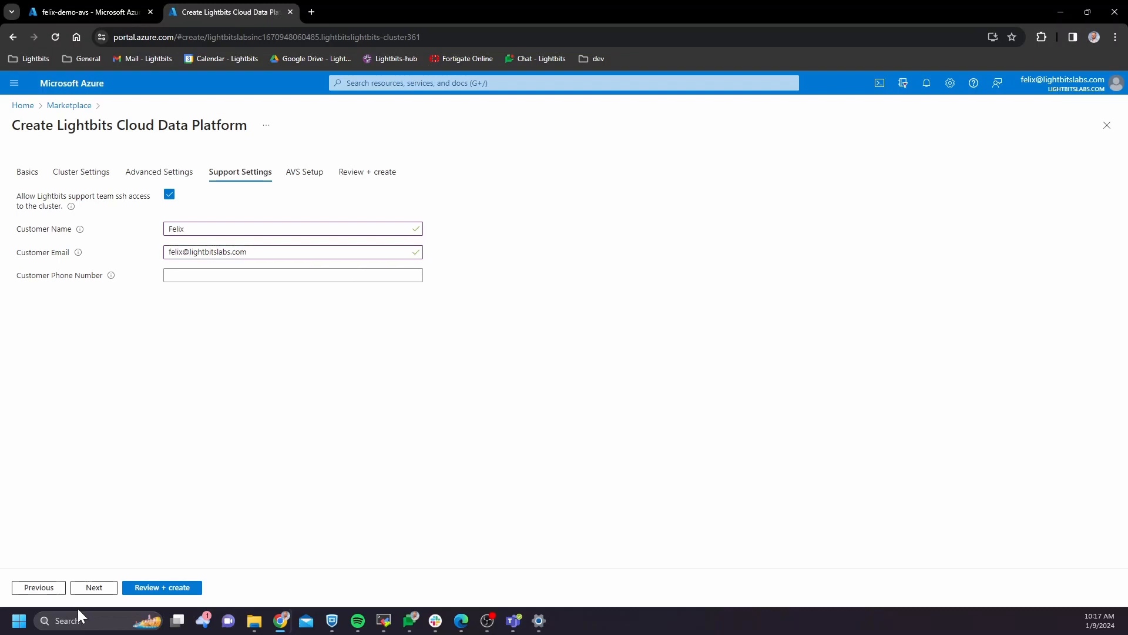
{"action": "left_click", "coordinate": [92, 587]}
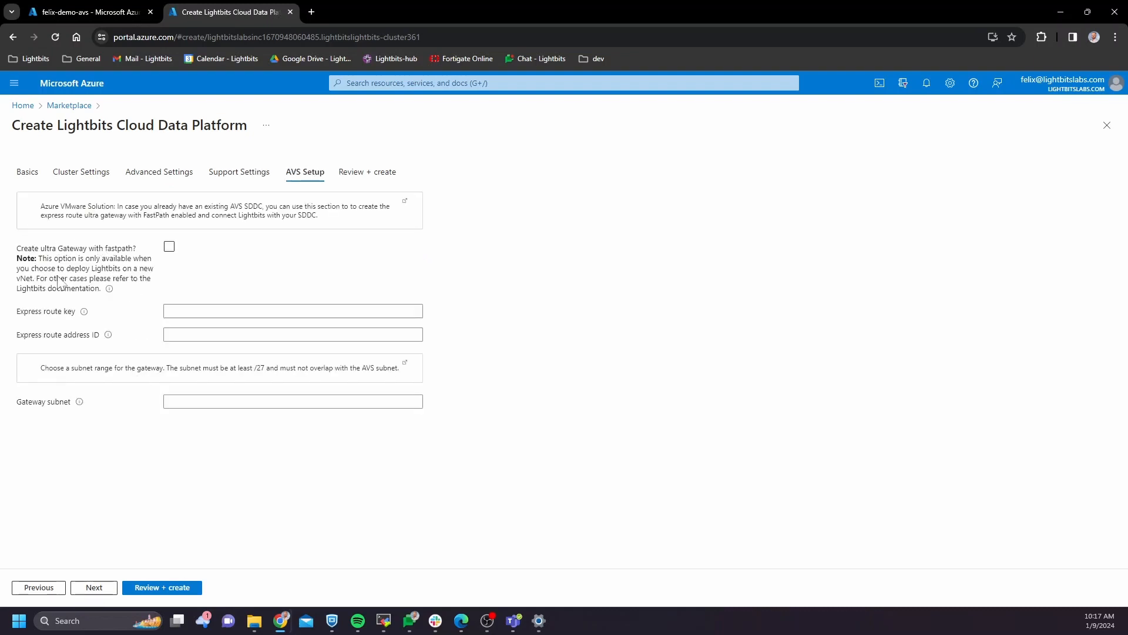
Enable the ultra gateway with fastpath and paste the AVS ExpressRoute authorization key
{"action": "left_click", "coordinate": [170, 247]}
{"action": "mouse_move", "coordinate": [84, 316]}
{"action": "left_click", "coordinate": [70, 8]}
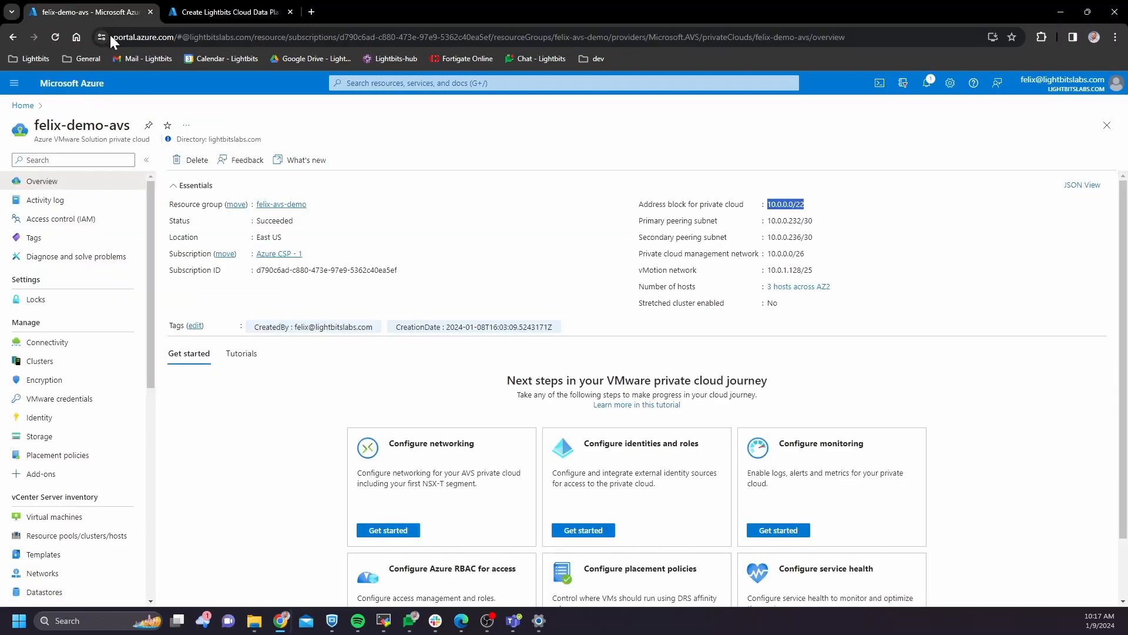
{"action": "left_click", "coordinate": [63, 347]}
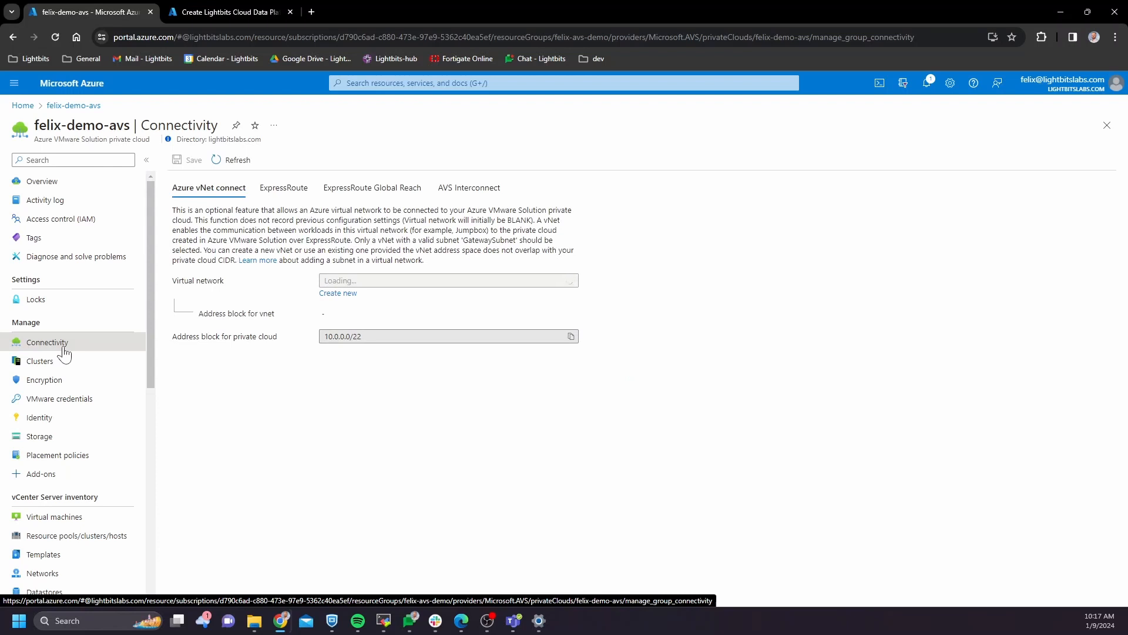
{"action": "left_click", "coordinate": [282, 189]}
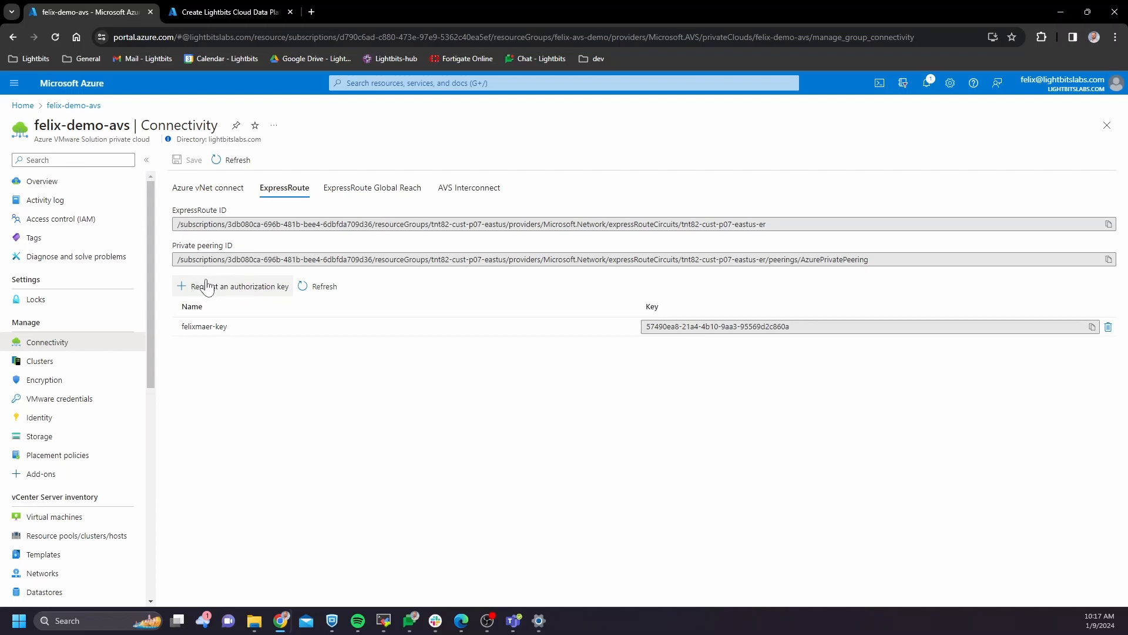
{"action": "left_click", "coordinate": [1092, 327]}
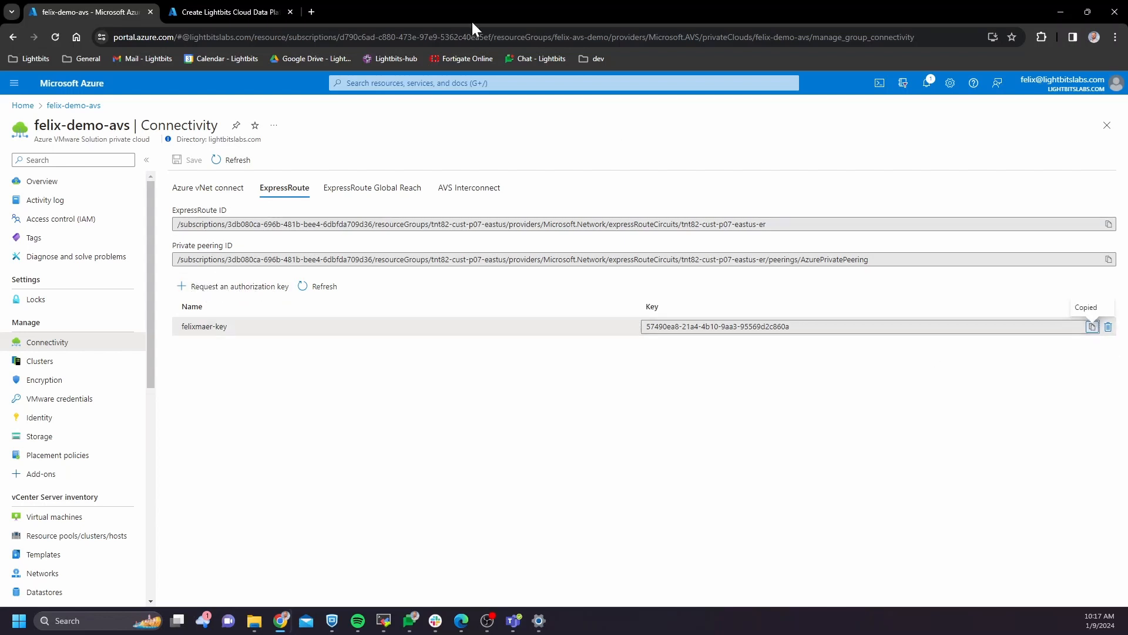
{"action": "left_click", "coordinate": [179, 8]}
{"action": "left_click", "coordinate": [230, 310]}
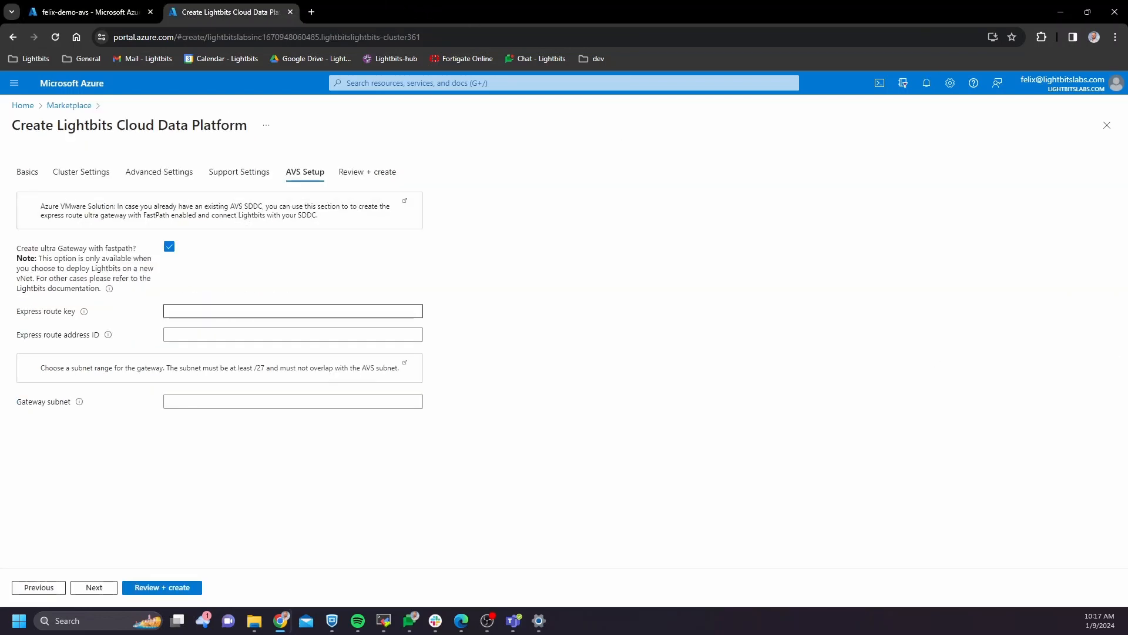
{"action": "key", "text": "ctrl+v"}
Paste the AVS private cloud's ExpressRoute ID into the express route address ID field
{"action": "left_click", "coordinate": [88, 12]}
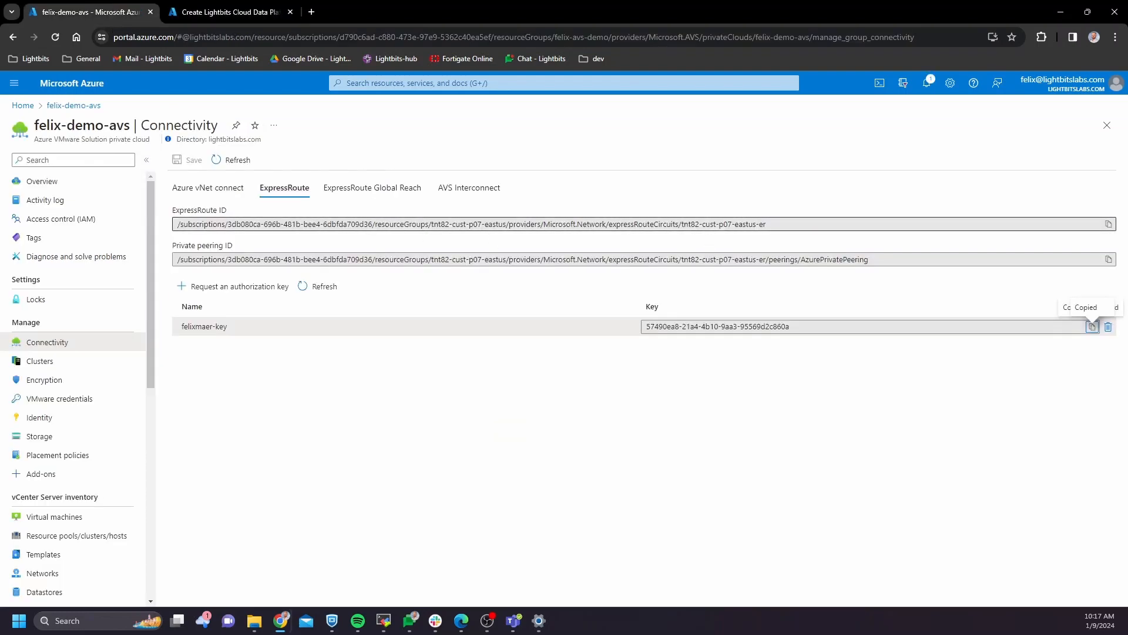
{"action": "left_click", "coordinate": [1108, 224]}
{"action": "left_click", "coordinate": [213, 17]}
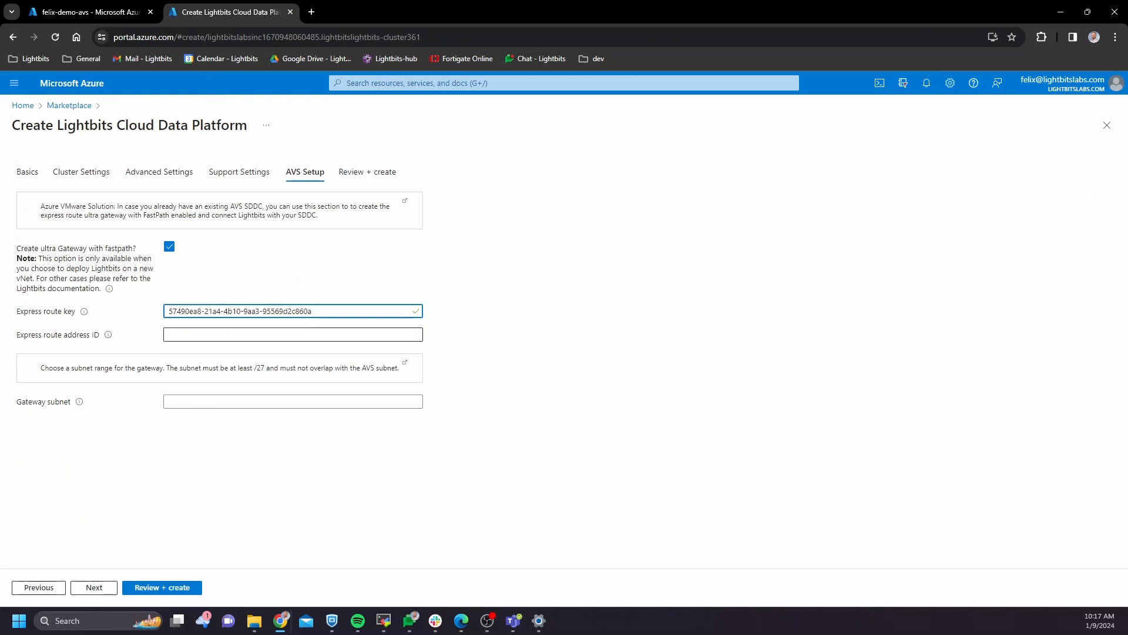
{"action": "left_click", "coordinate": [235, 334]}
{"action": "key", "text": "ctrl+v"}
{"action": "left_click", "coordinate": [181, 401]}
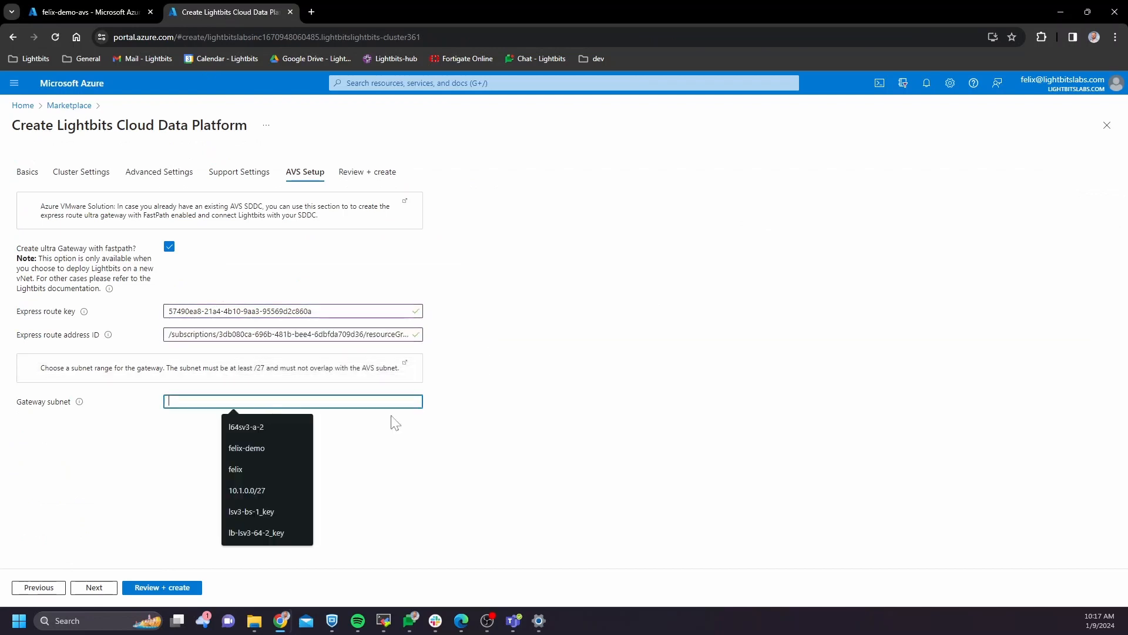
{"action": "left_click", "coordinate": [470, 416]}
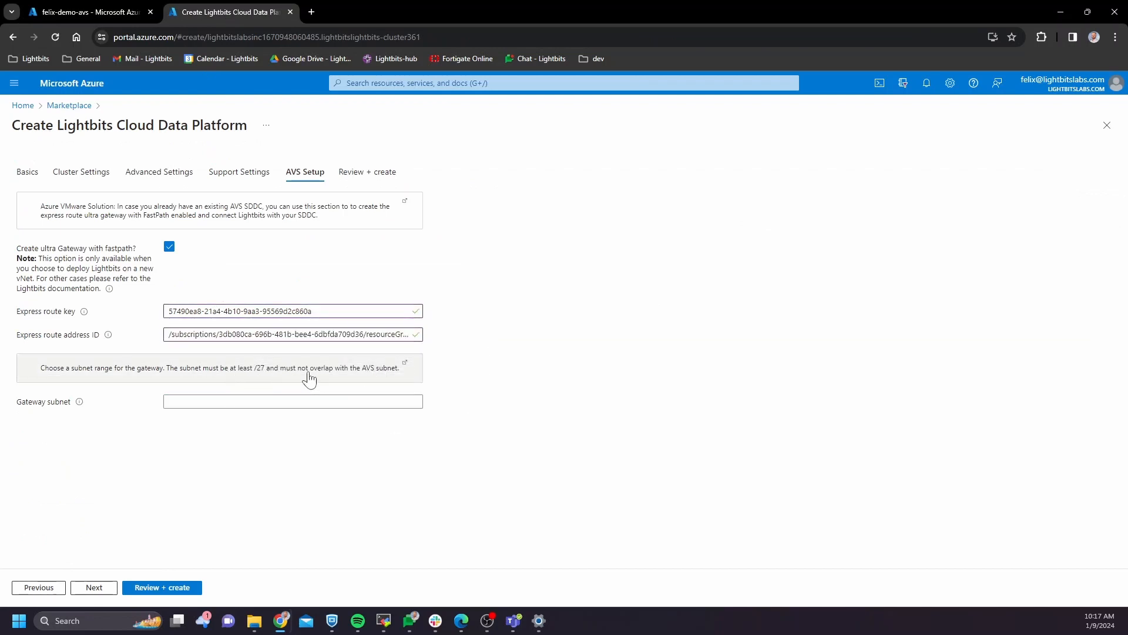
{"action": "left_click", "coordinate": [259, 401]}
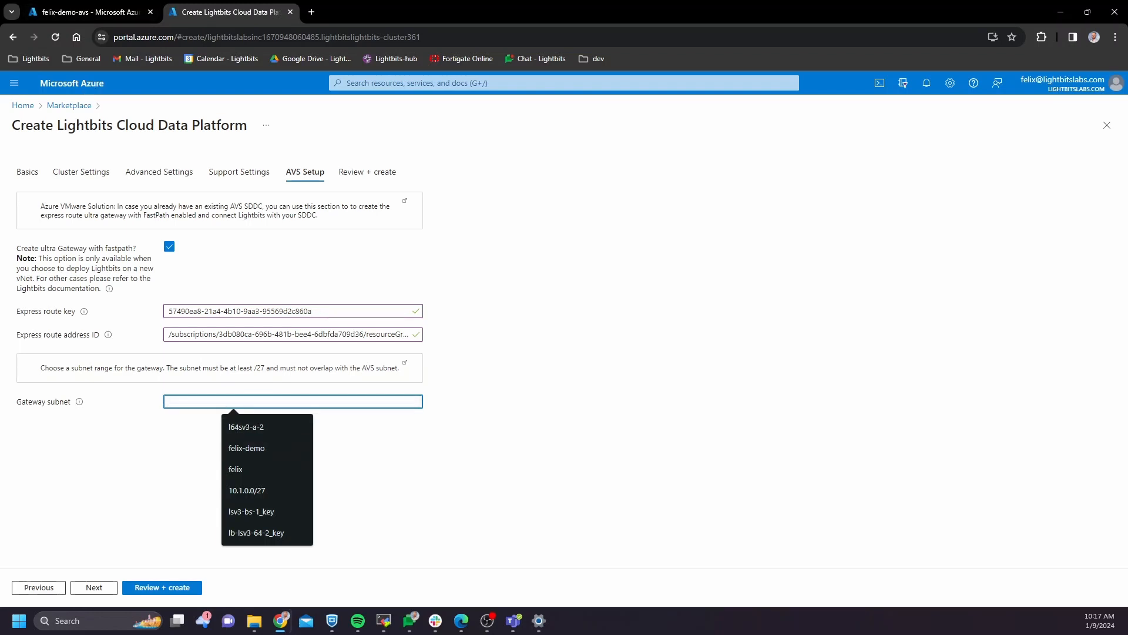
Check felixavsdemovnet's 10.1.0.0/16 address space and subnets, then close the editor unchanged
{"action": "left_click", "coordinate": [88, 173]}
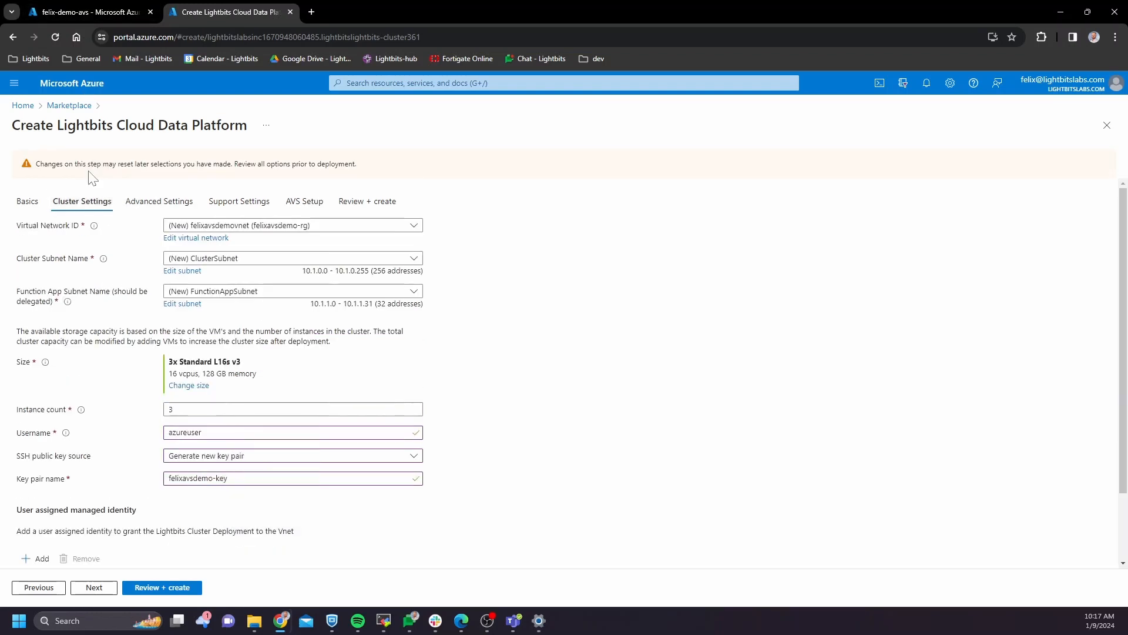
{"action": "left_click", "coordinate": [212, 238]}
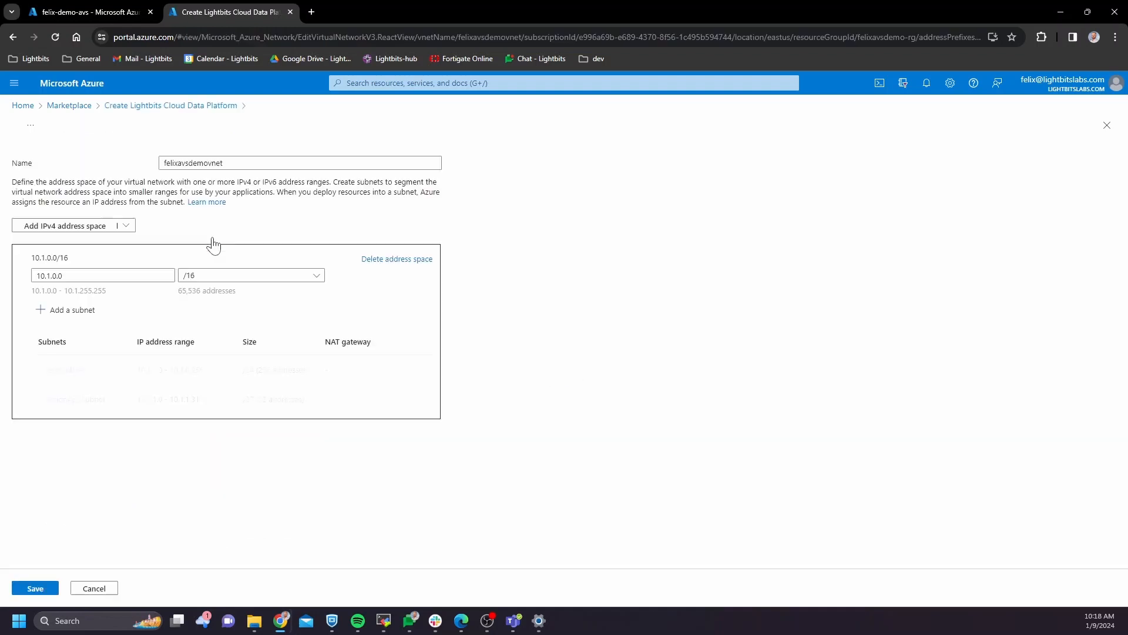
{"action": "left_click", "coordinate": [61, 276]}
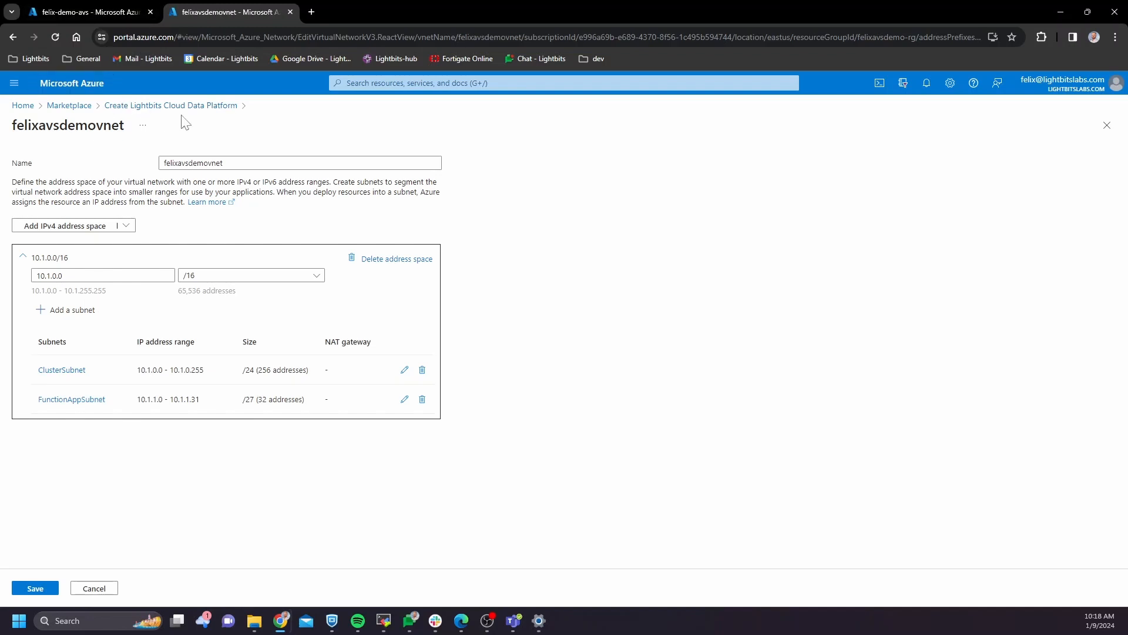
{"action": "left_click", "coordinate": [1108, 125]}
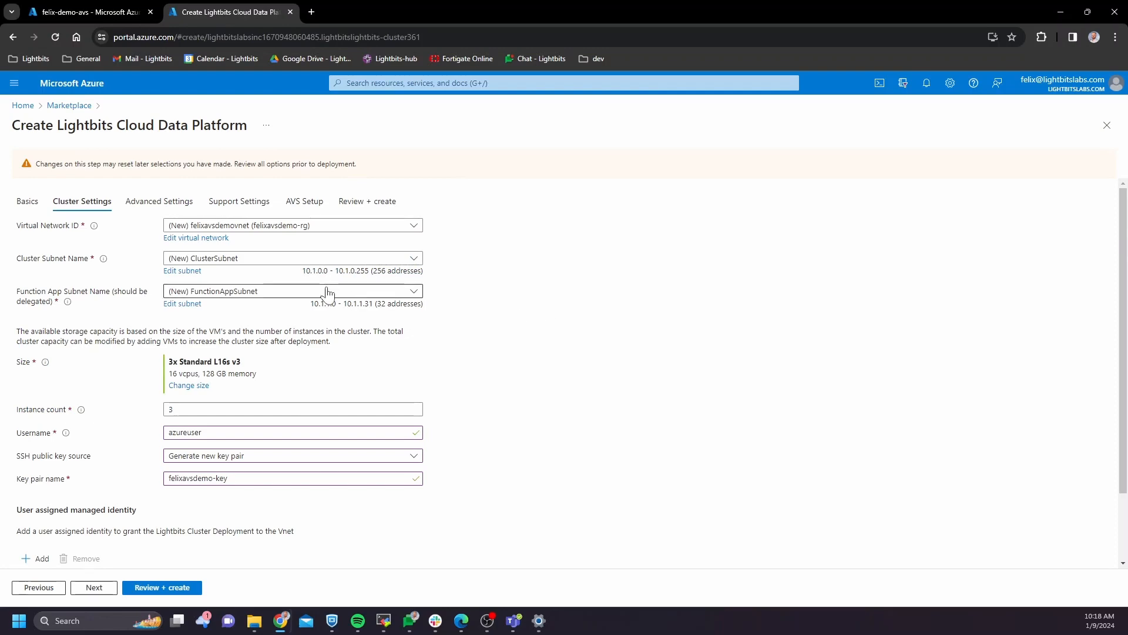
Set the gateway subnet to 10.1.2.0/27 and advance to Review + create
{"action": "left_click", "coordinate": [307, 202]}
{"action": "left_click", "coordinate": [234, 401]}
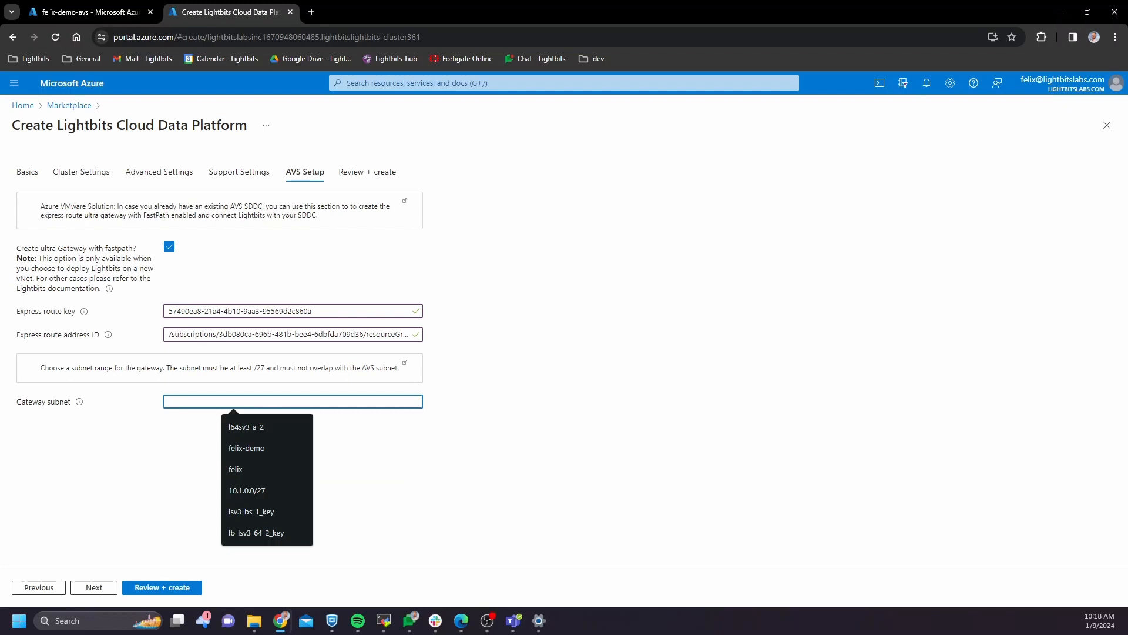
{"action": "type", "text": "10.1.2."}
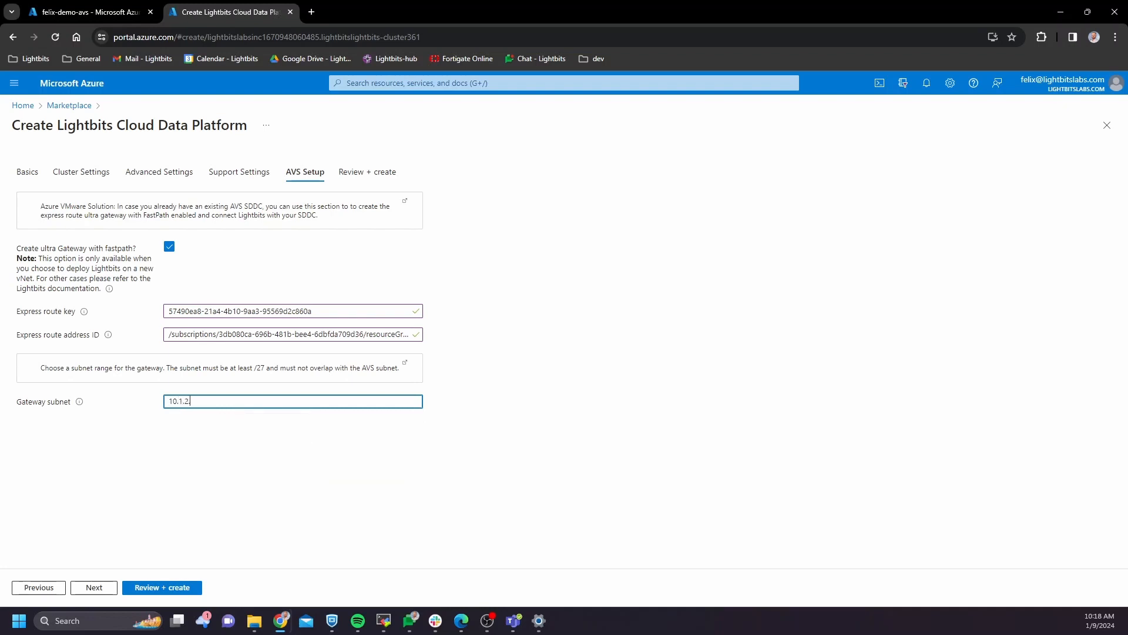
{"action": "type", "text": "0/27"}
{"action": "left_click", "coordinate": [239, 479]}
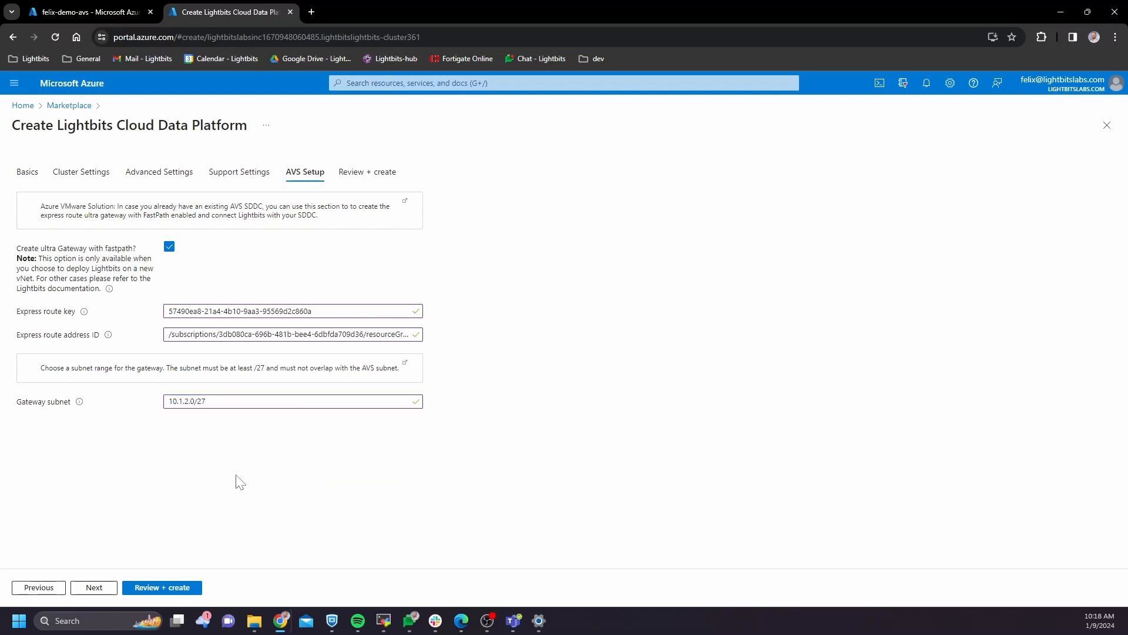
{"action": "left_click", "coordinate": [94, 590]}
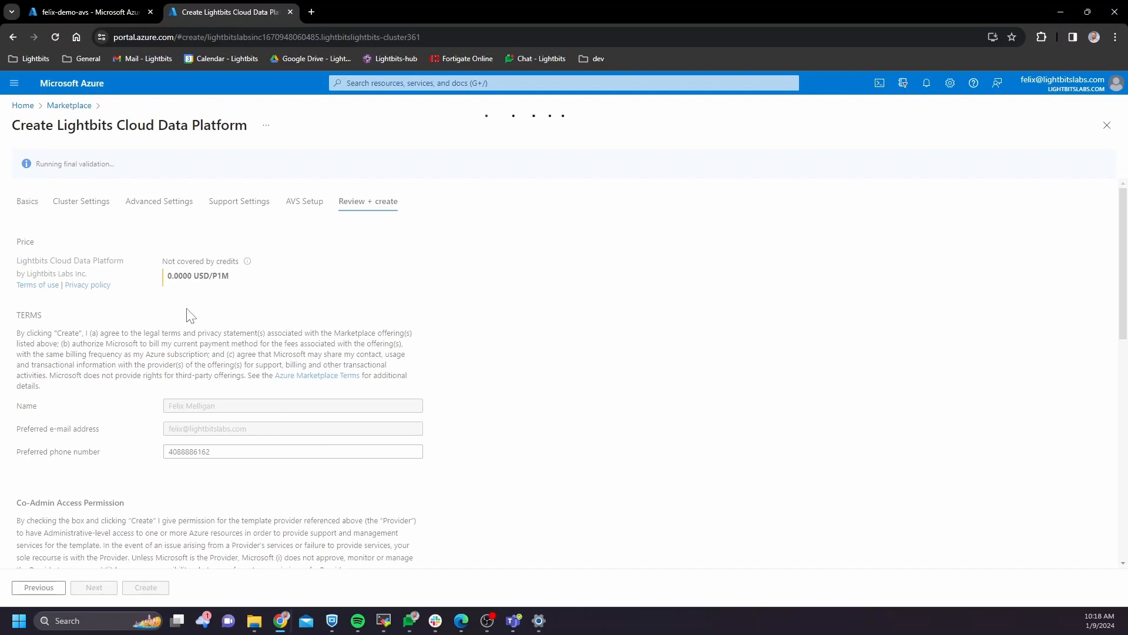
Accept the co-admin terms, create the deployment, and download the felixavsdemo-key pair
{"action": "scroll", "coordinate": [189, 315], "scroll_direction": "down", "scroll_amount": 5}
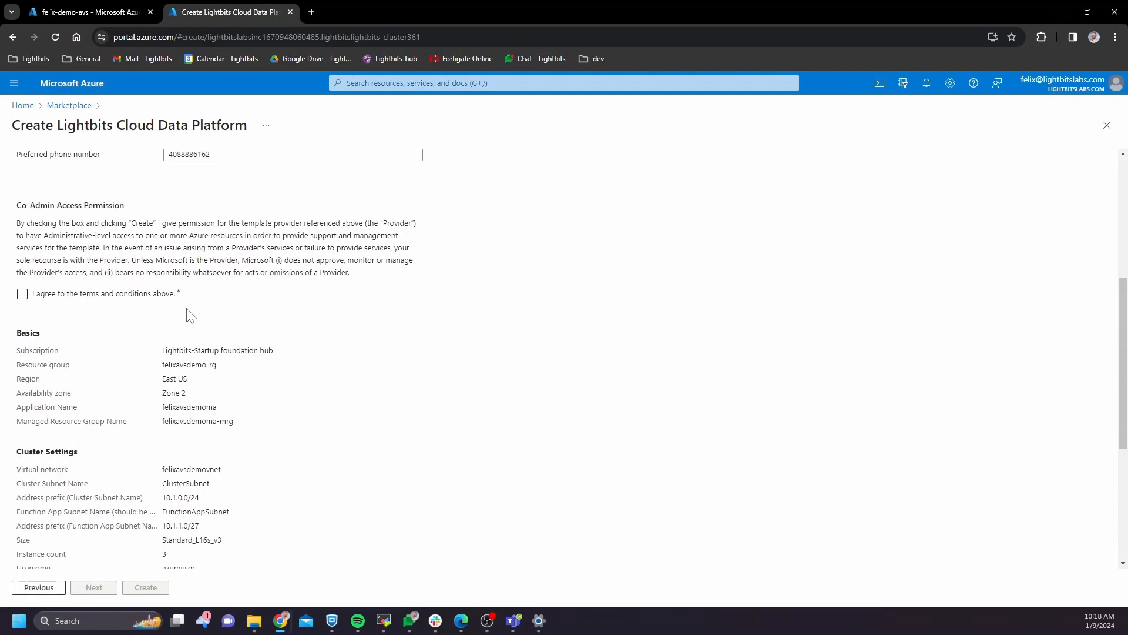
{"action": "left_click", "coordinate": [22, 293]}
{"action": "scroll", "coordinate": [178, 312], "scroll_direction": "down", "scroll_amount": 1}
{"action": "scroll", "coordinate": [178, 312], "scroll_direction": "down", "scroll_amount": 3}
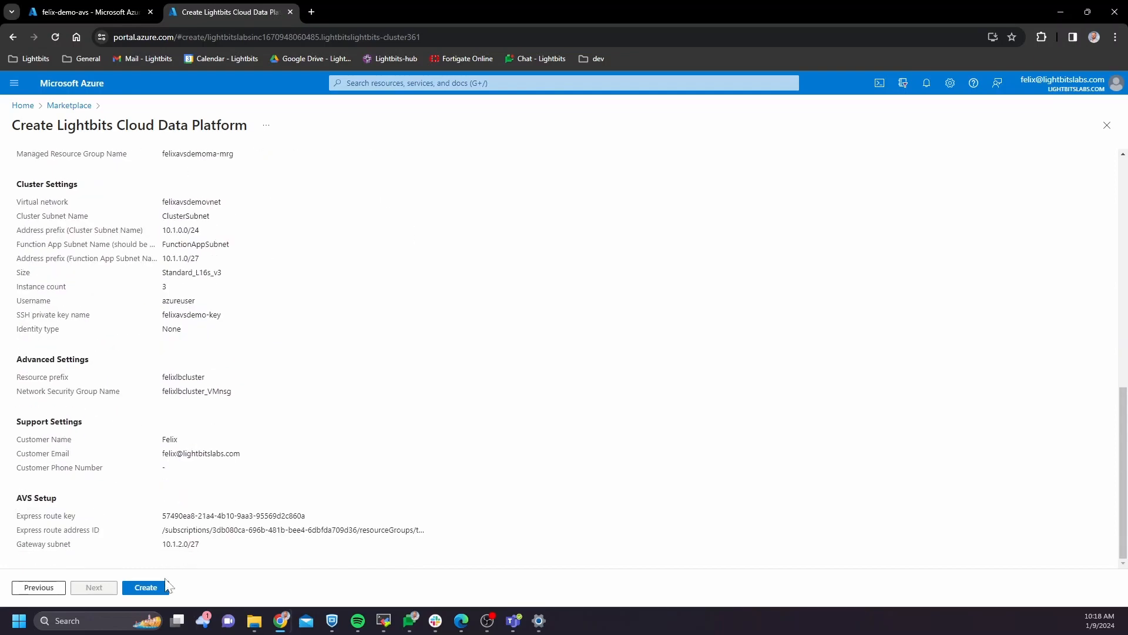
{"action": "left_click", "coordinate": [157, 583]}
{"action": "left_click", "coordinate": [482, 435]}
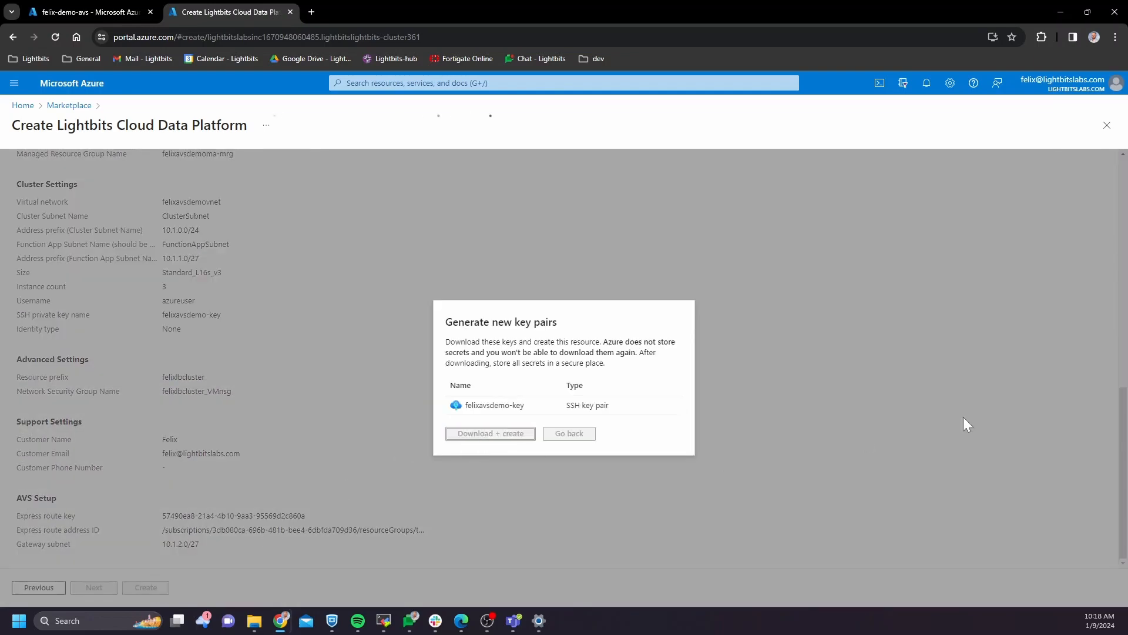